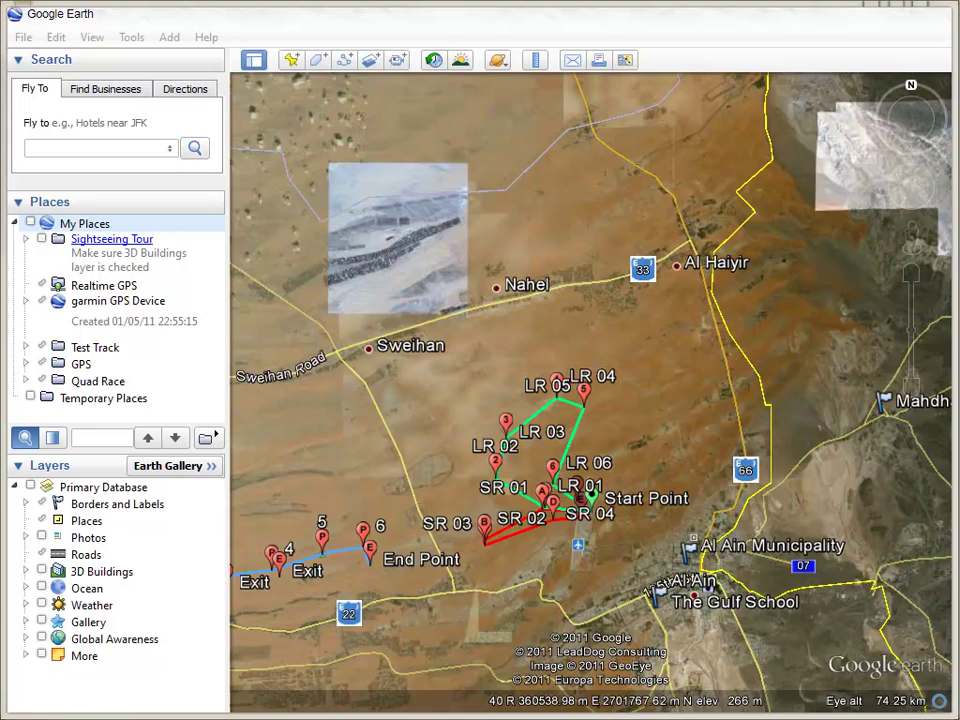
Fly to the second previously searched coordinate, which resolves to Al Khaleej Al Arabi St, Al Ain
mouse_move(369, 394)
mouse_down()
mouse_move(625, 435)
mouse_move(454, 531)
mouse_move(375, 504)
mouse_move(356, 392)
mouse_up()
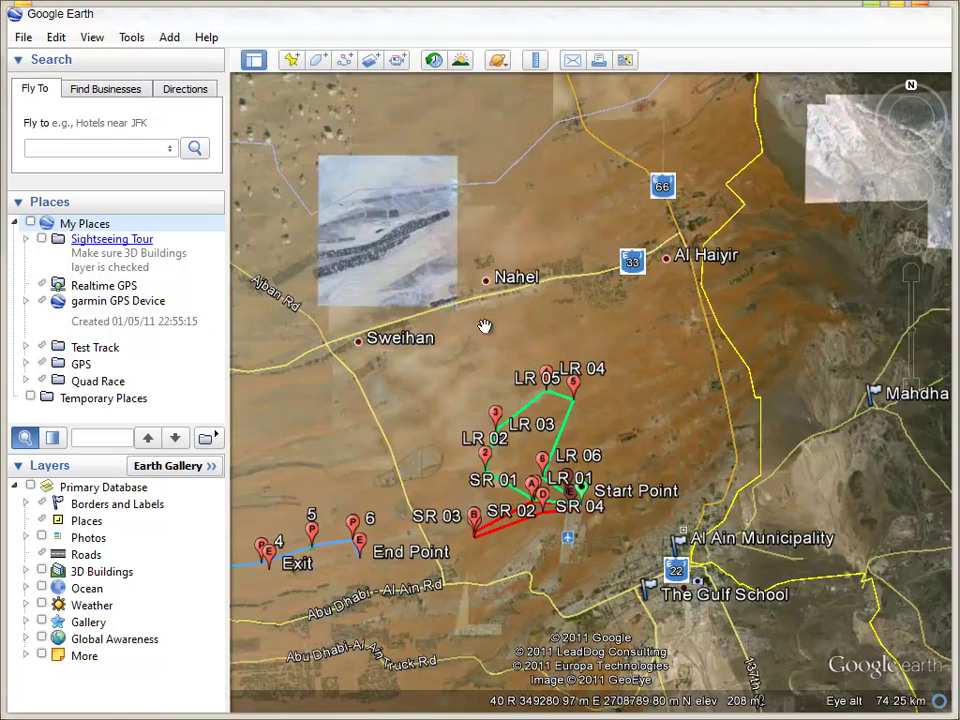
drag(420, 305, 490, 357)
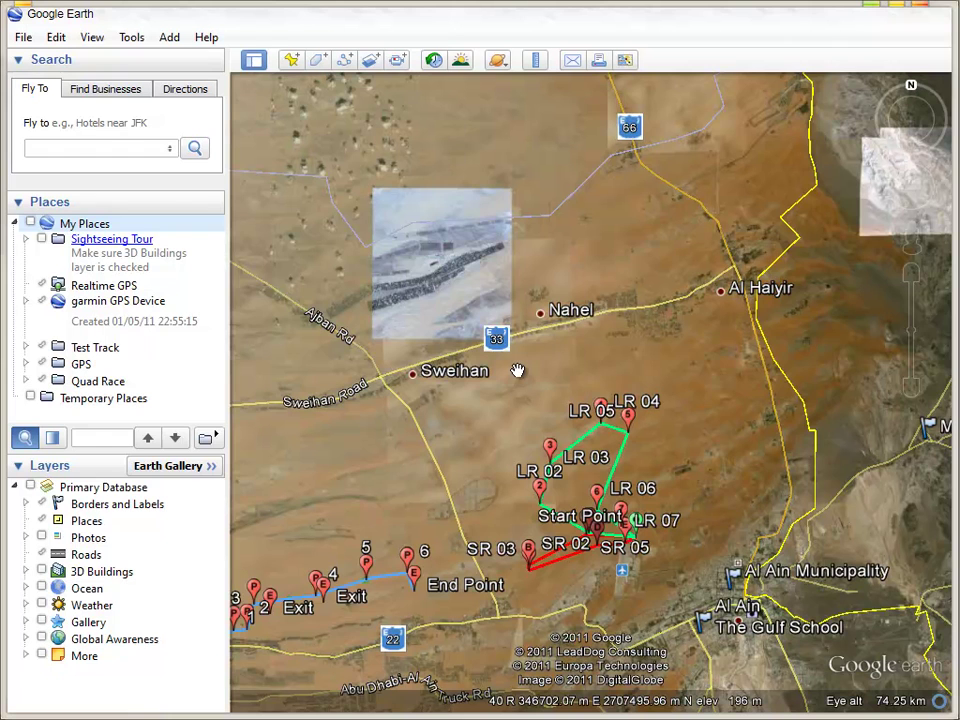
click(75, 147)
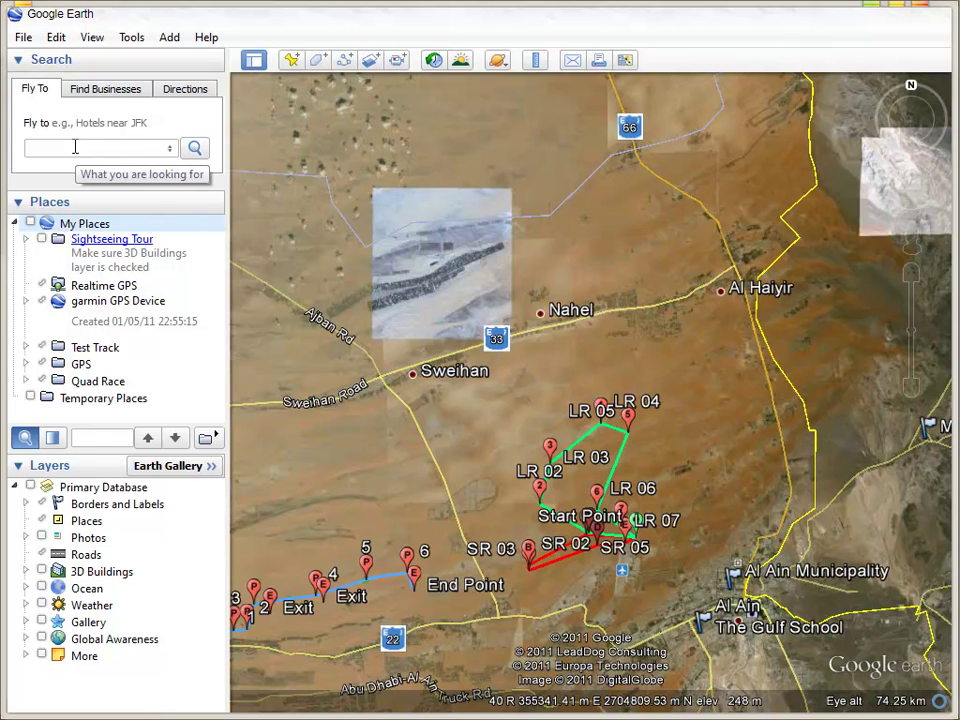
click(172, 150)
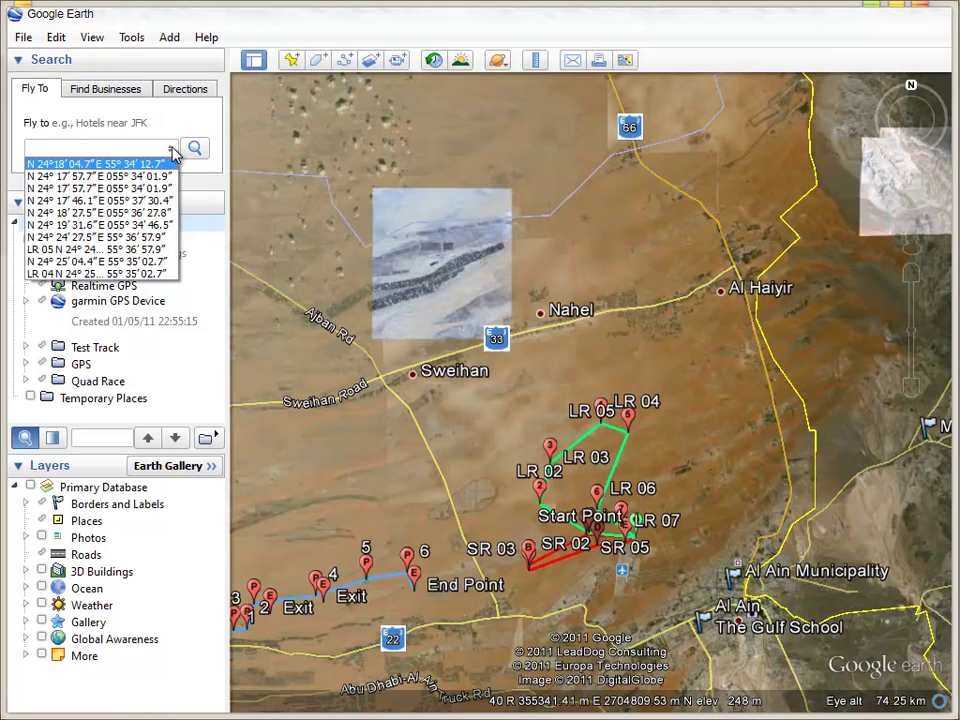
click(91, 177)
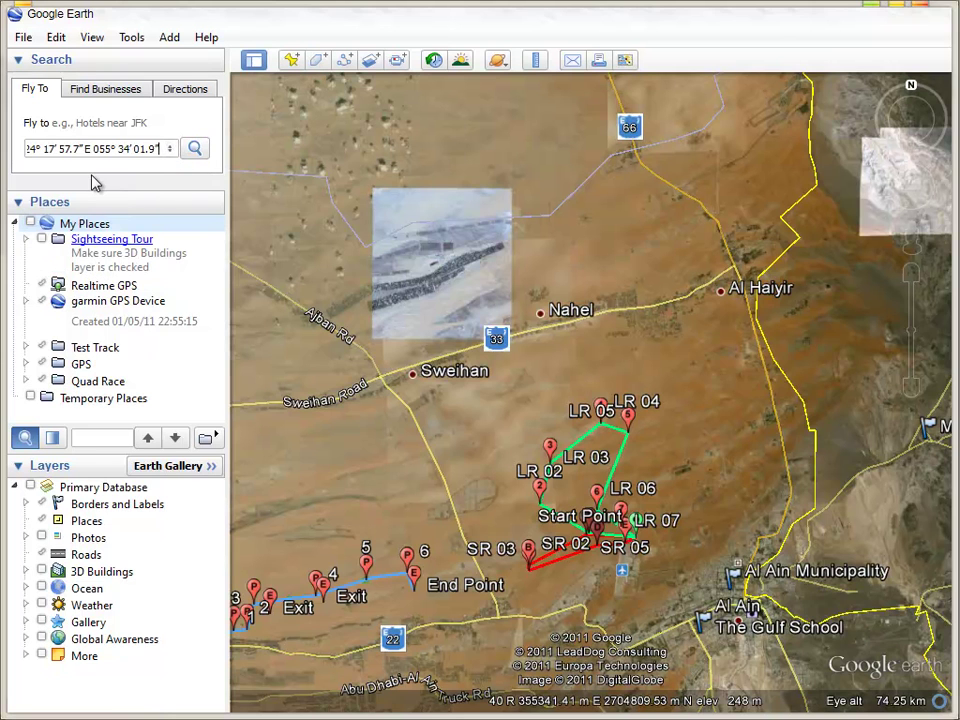
click(195, 148)
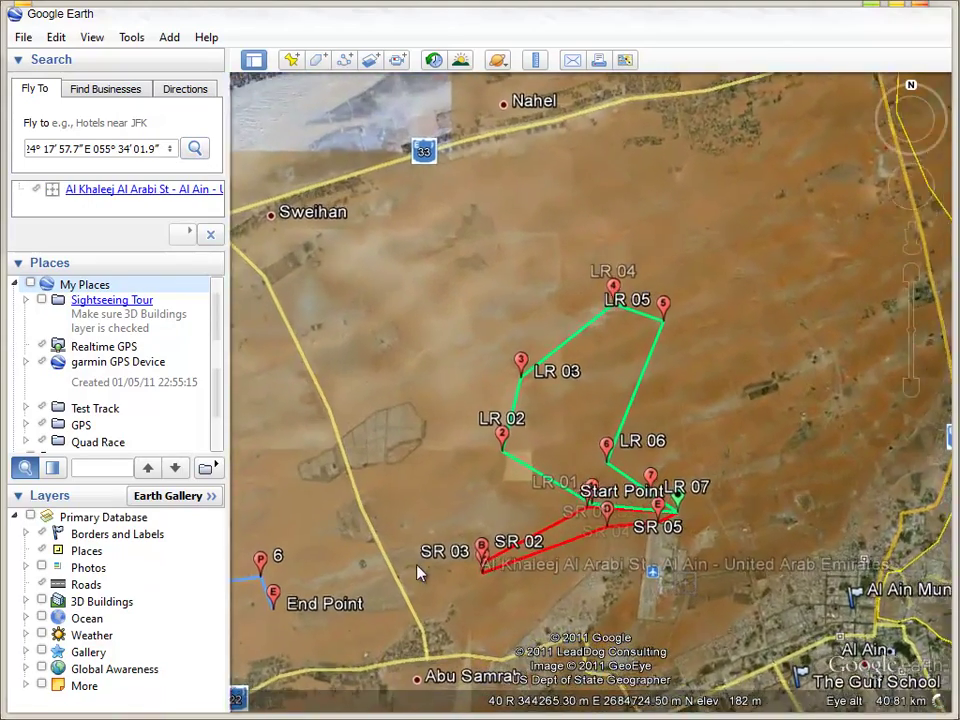
Zoom out, pan over to Sweihan, and zoom in on the highway junction north-west of town
scroll(410, 365, down, 3)
drag(409, 364, 542, 511)
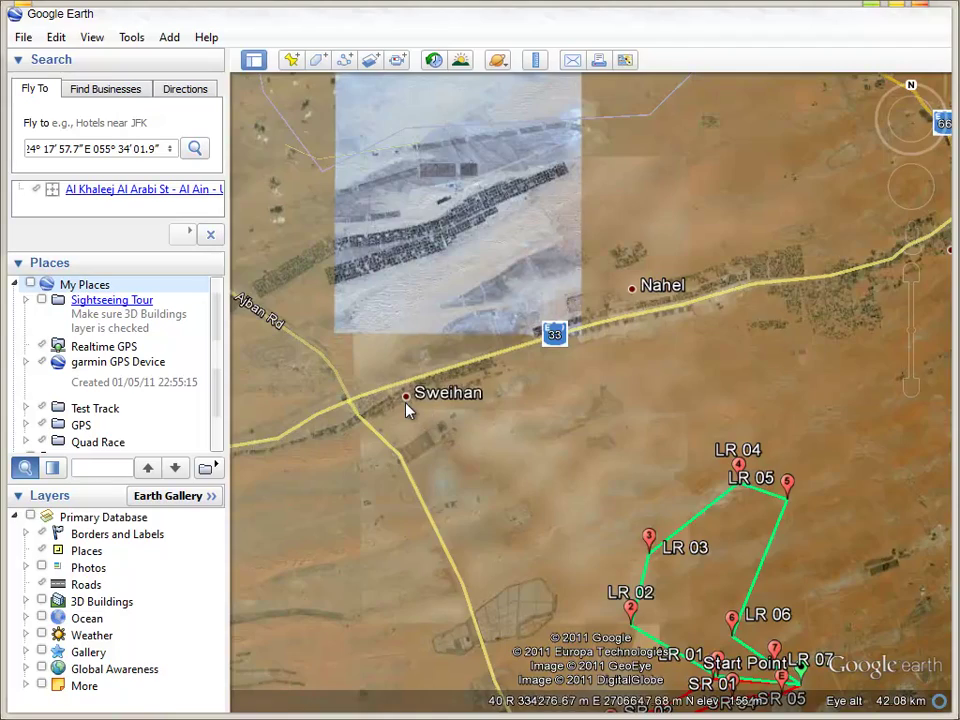
scroll(407, 398, up, 4)
scroll(406, 397, up, 3)
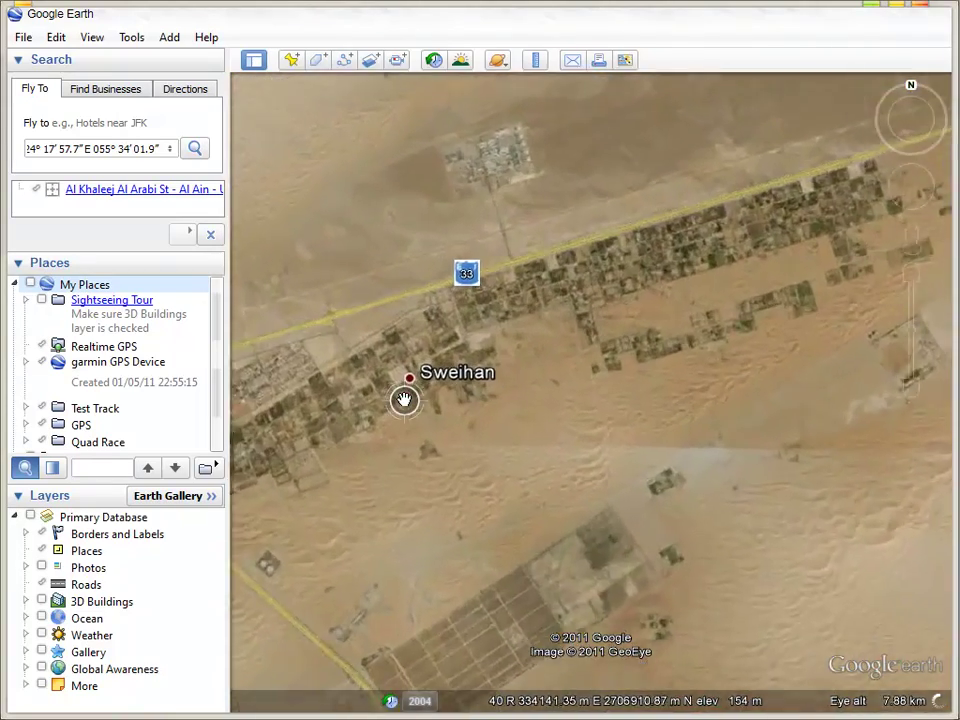
drag(375, 399, 866, 435)
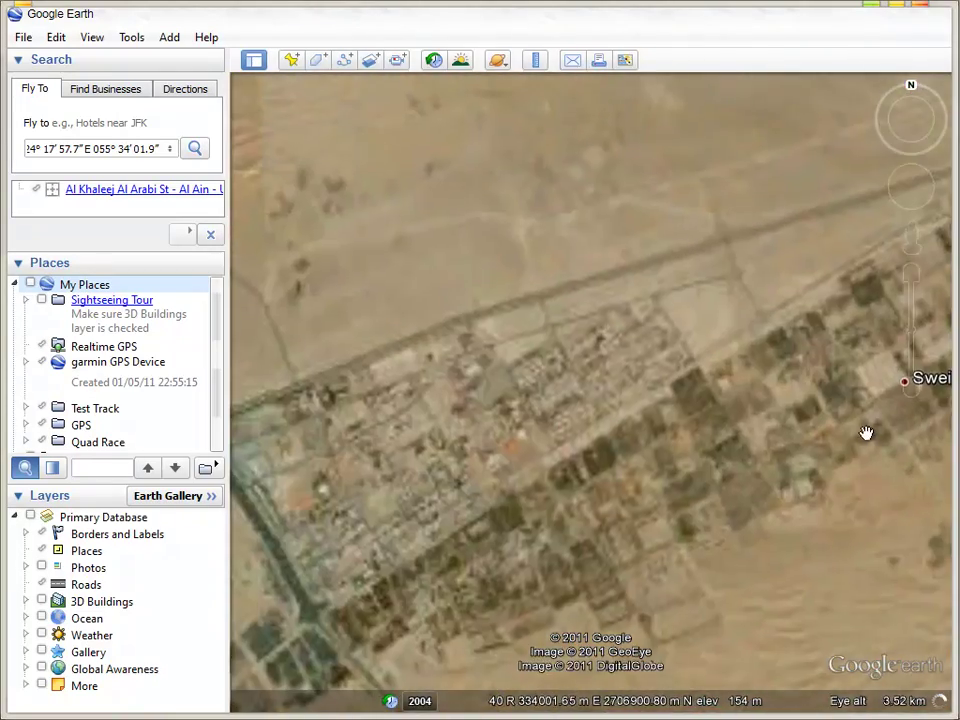
drag(452, 486, 380, 567)
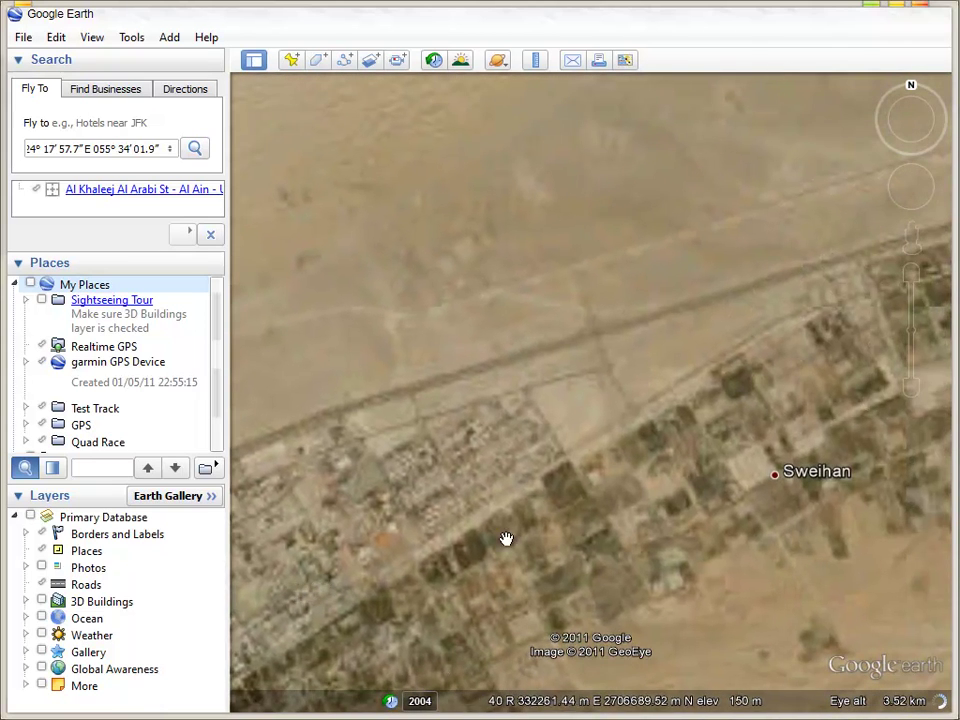
drag(617, 461, 647, 480)
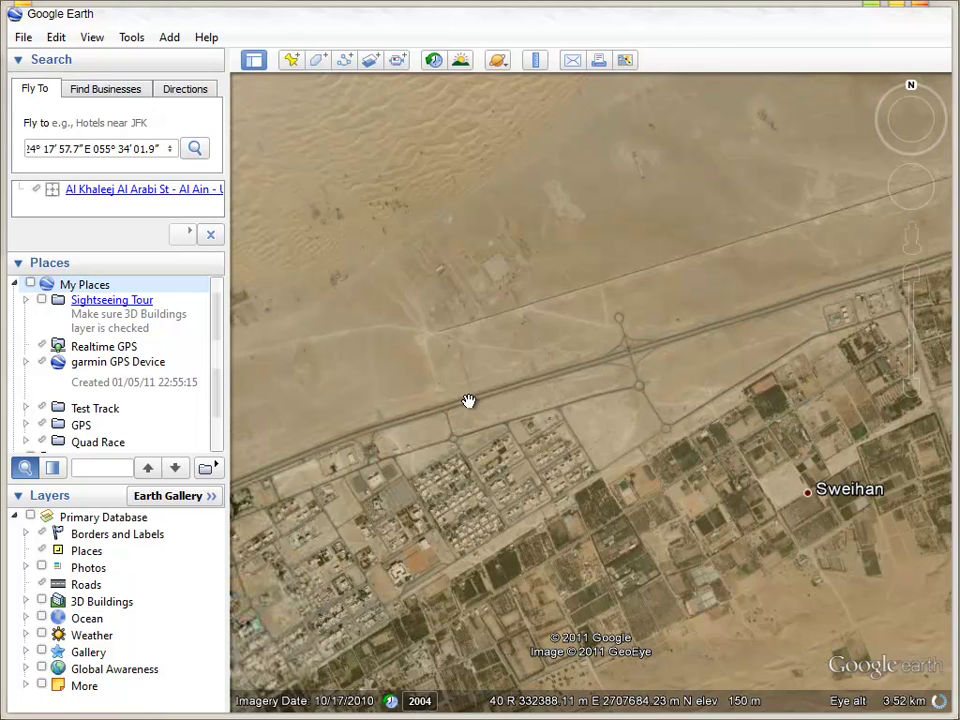
Place a new placemark on the highway junction north-west of Sweihan and name it 'Test Point'
click(289, 63)
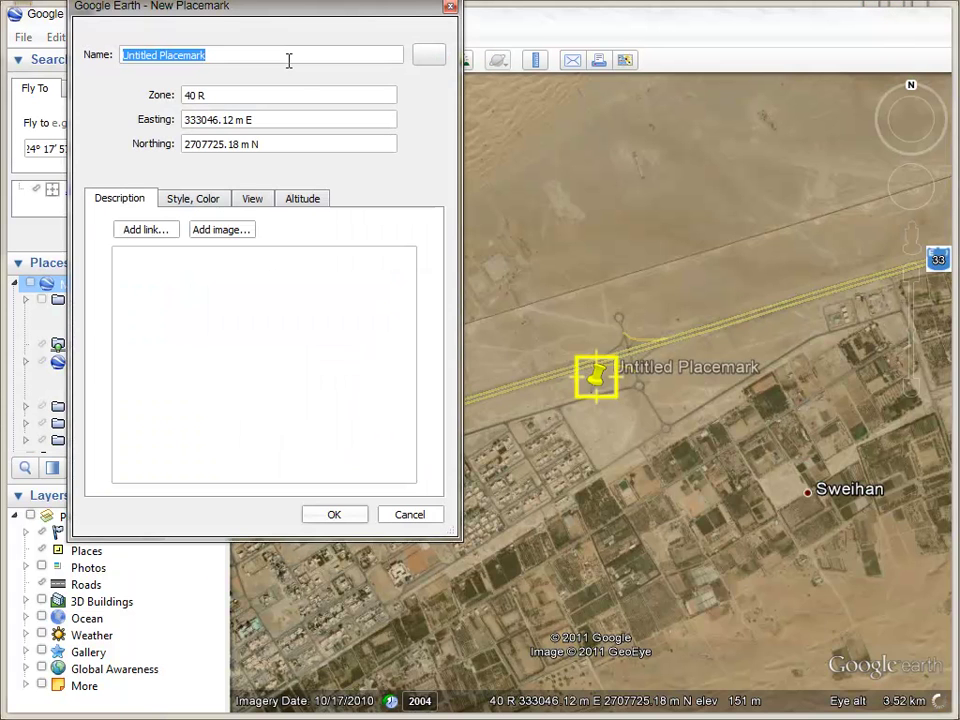
drag(595, 393, 629, 352)
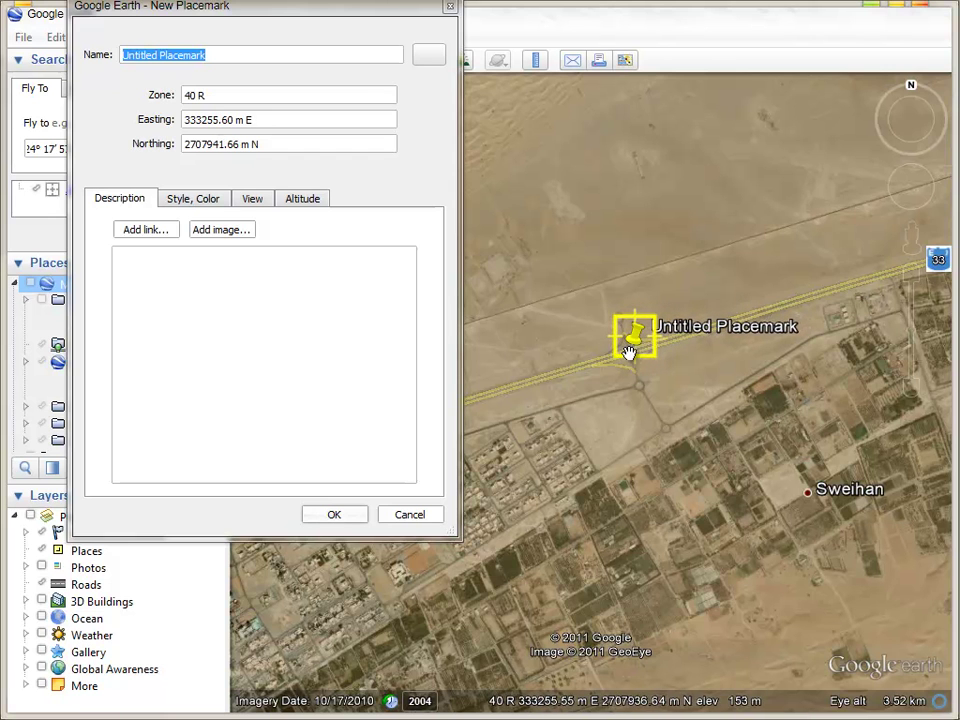
click(220, 55)
key(ctrl+a)
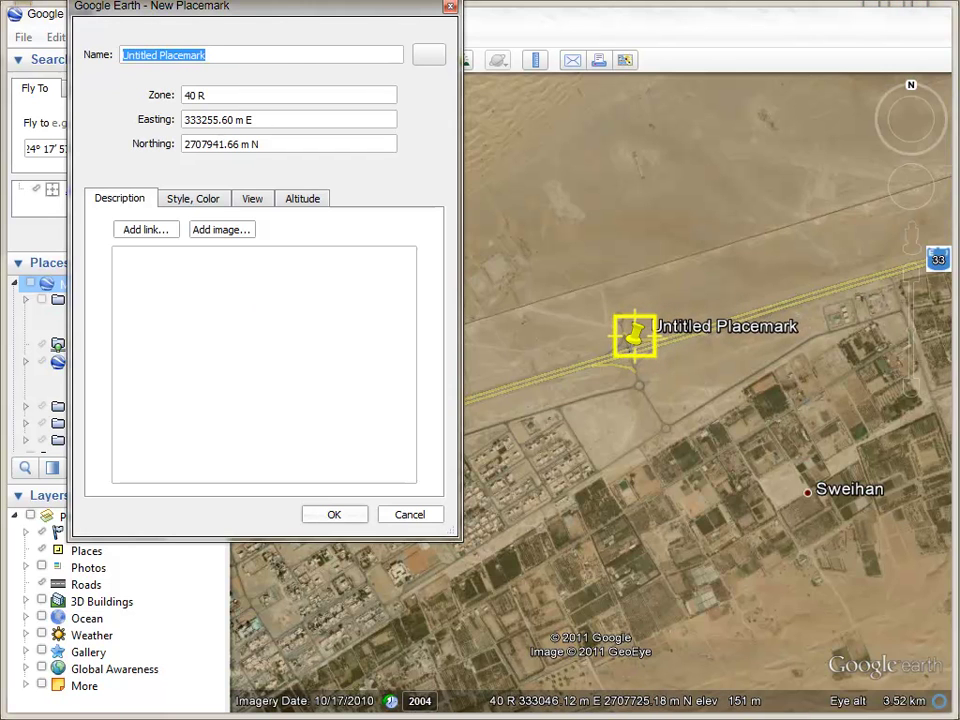
key(BackSpace)
text(Test Point)
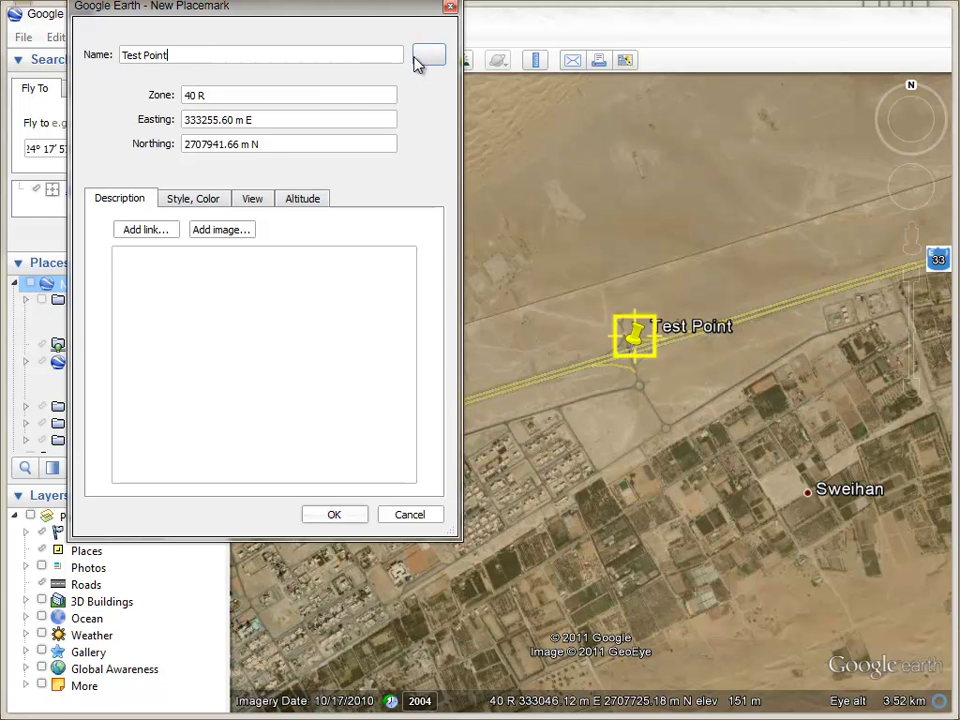
click(427, 60)
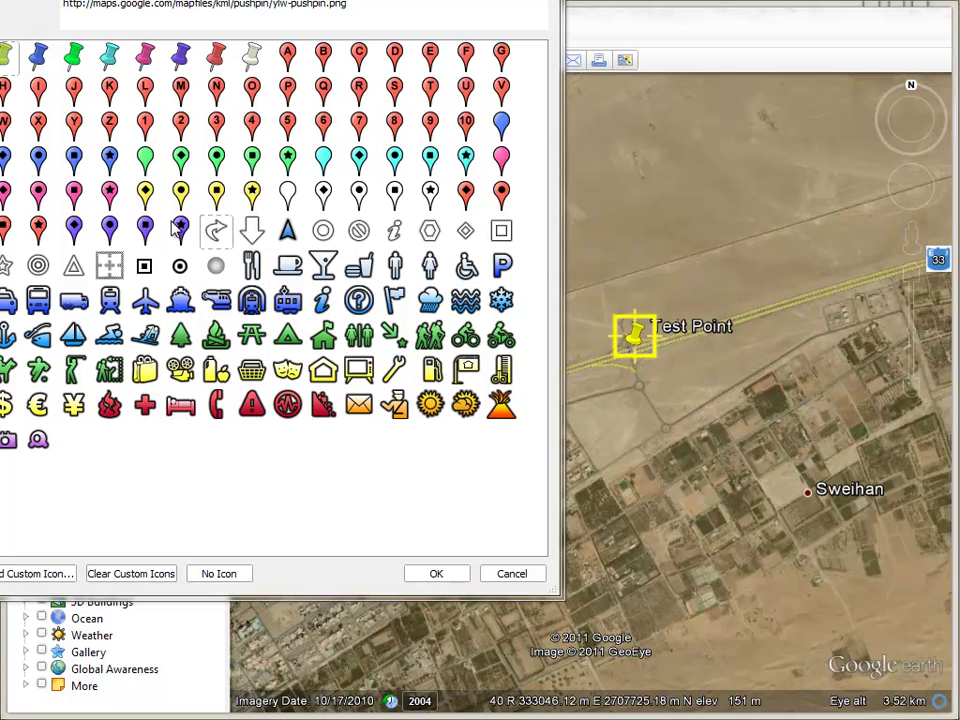
Give Test Point the yellow star paddle icon and save it to Places
click(252, 192)
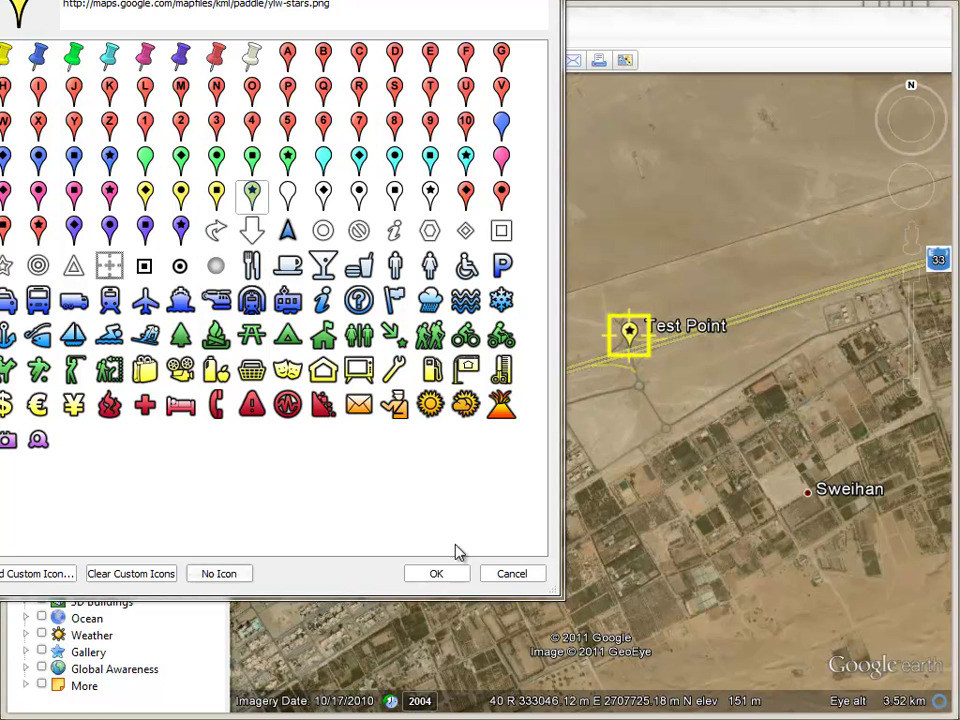
click(440, 575)
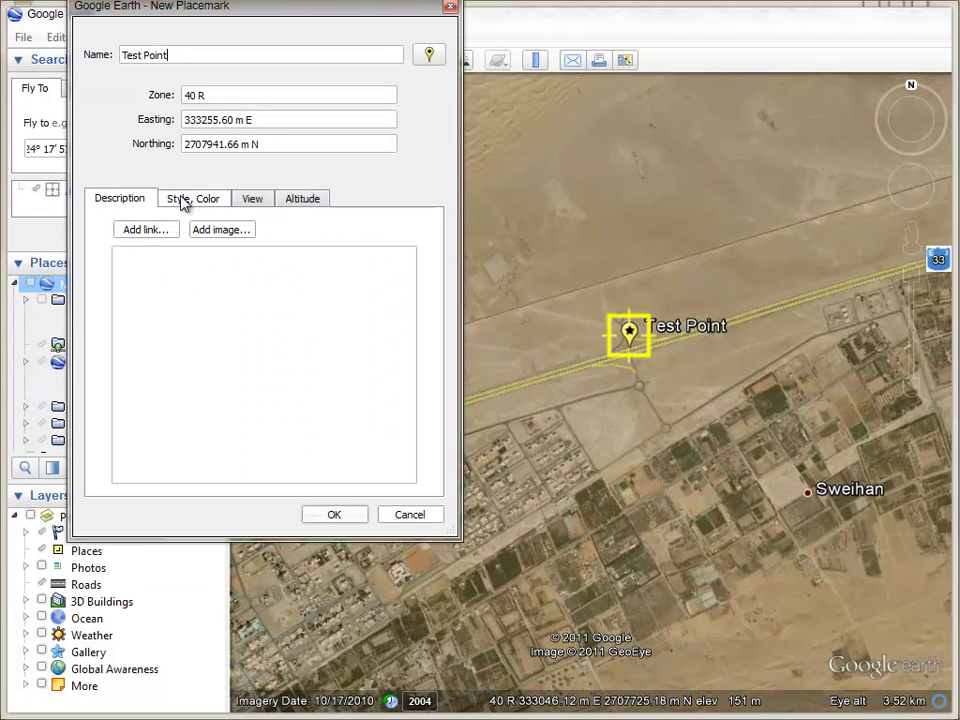
click(345, 515)
drag(729, 489, 561, 502)
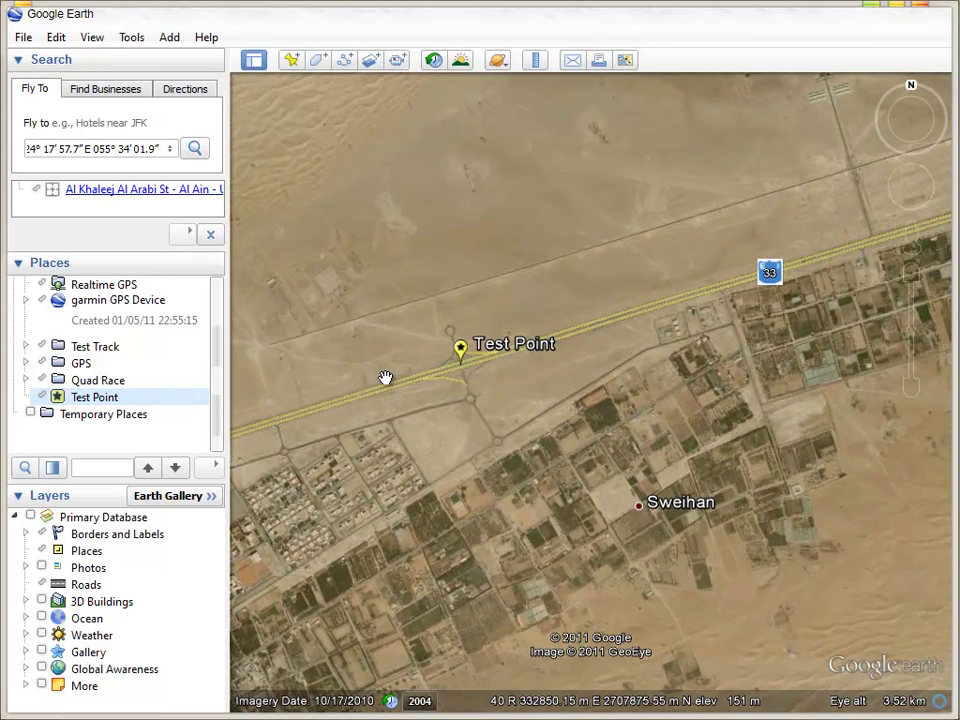
Add a second placemark and drag it into the sand dunes north-west of Test Point
click(288, 68)
drag(592, 382, 754, 432)
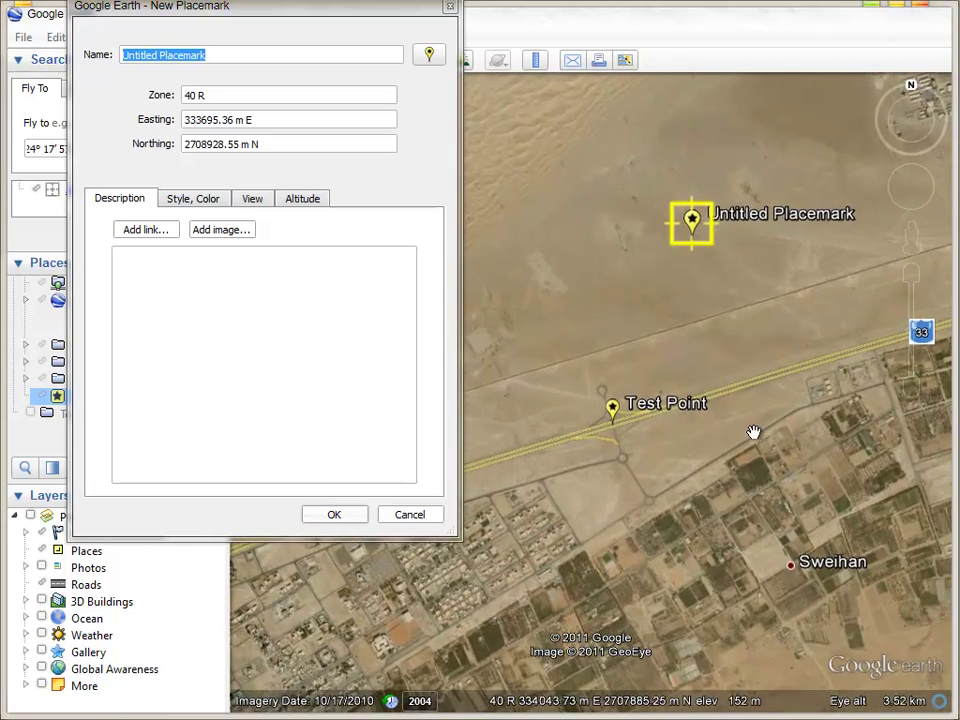
drag(681, 279, 815, 366)
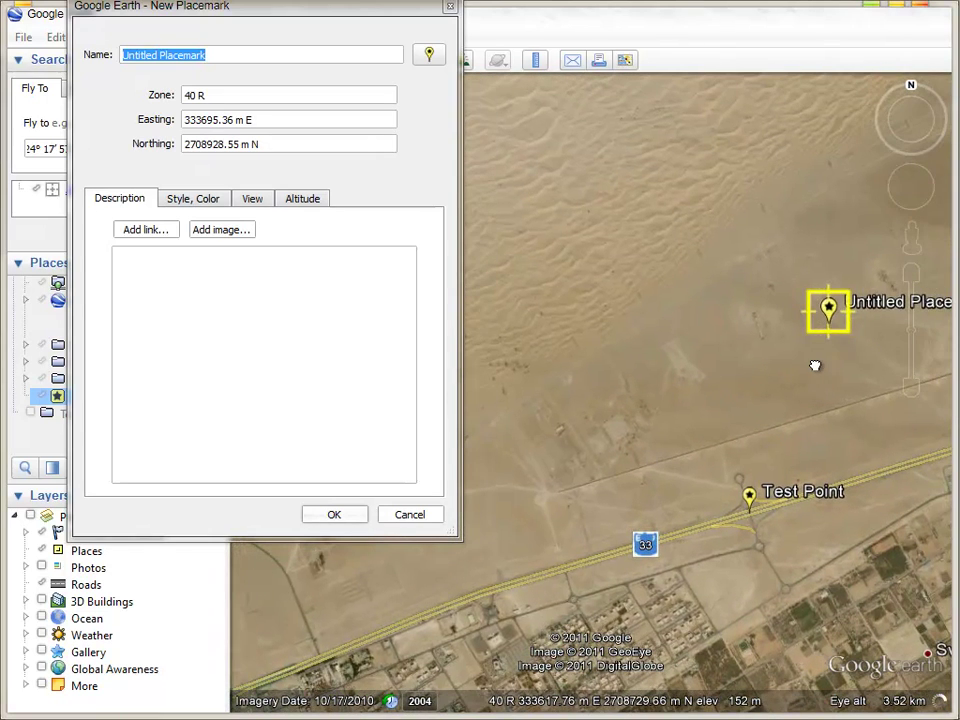
drag(838, 317, 568, 166)
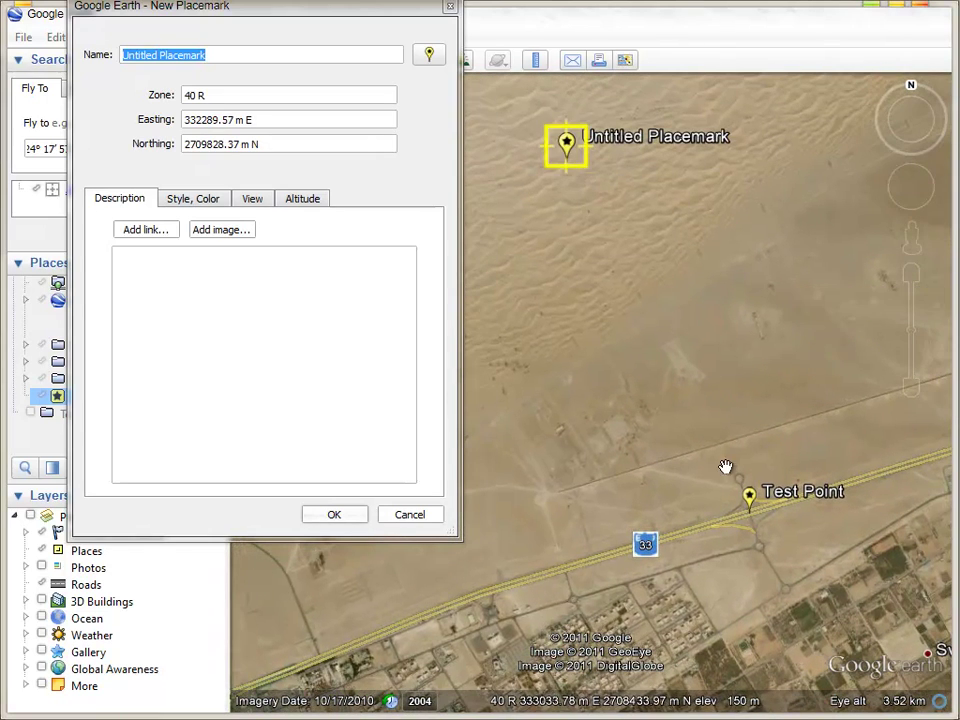
drag(574, 437, 768, 618)
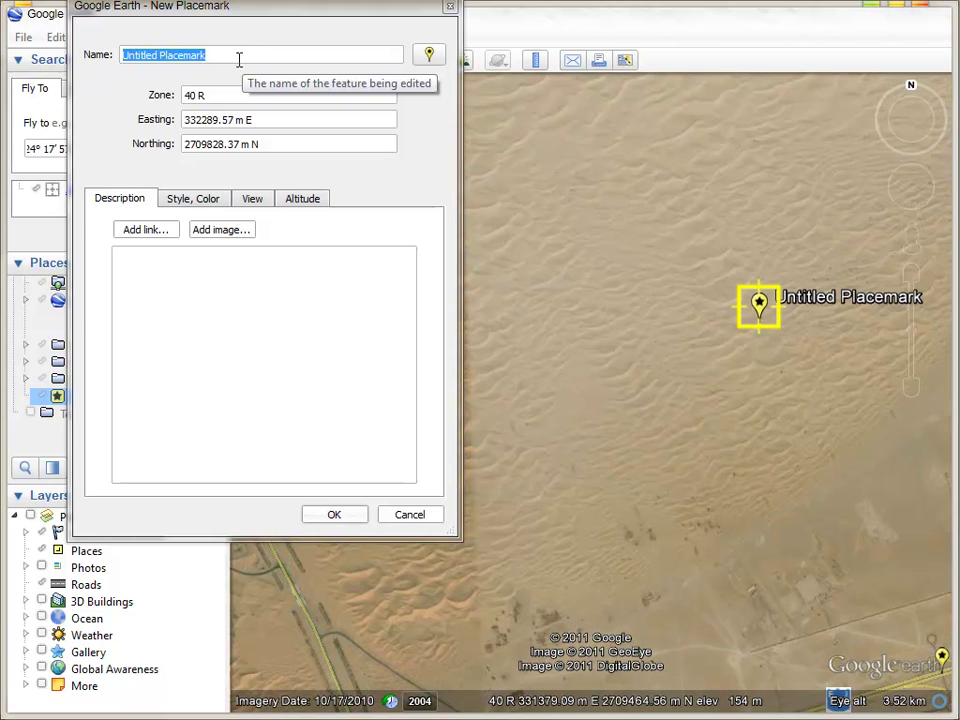
Name the second placemark 'Test point 2' and save it to Places
text(T)
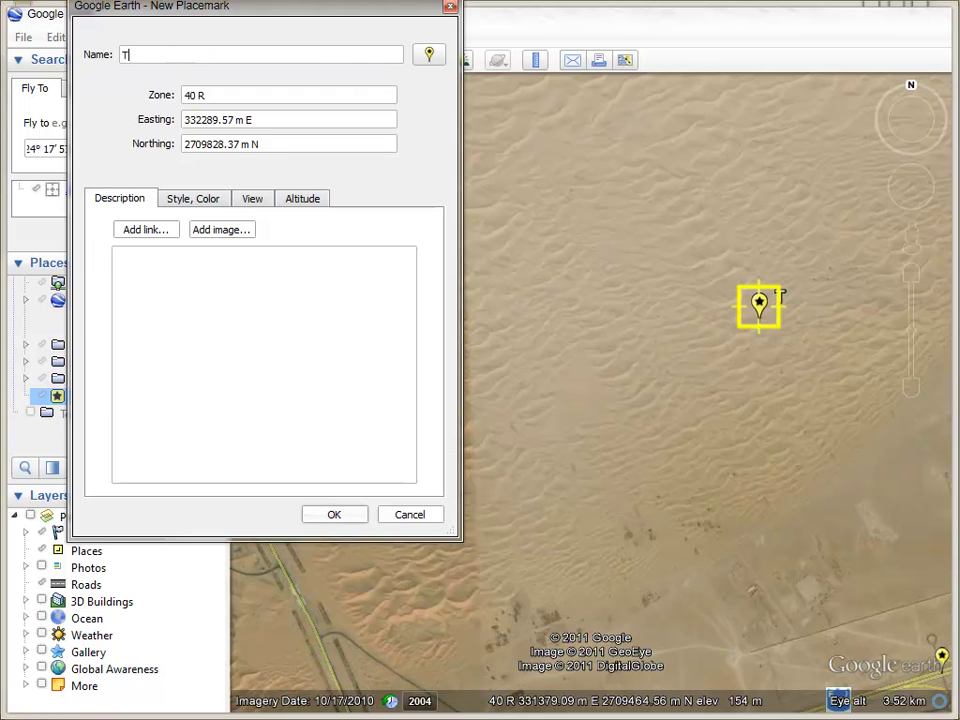
text(est point 2)
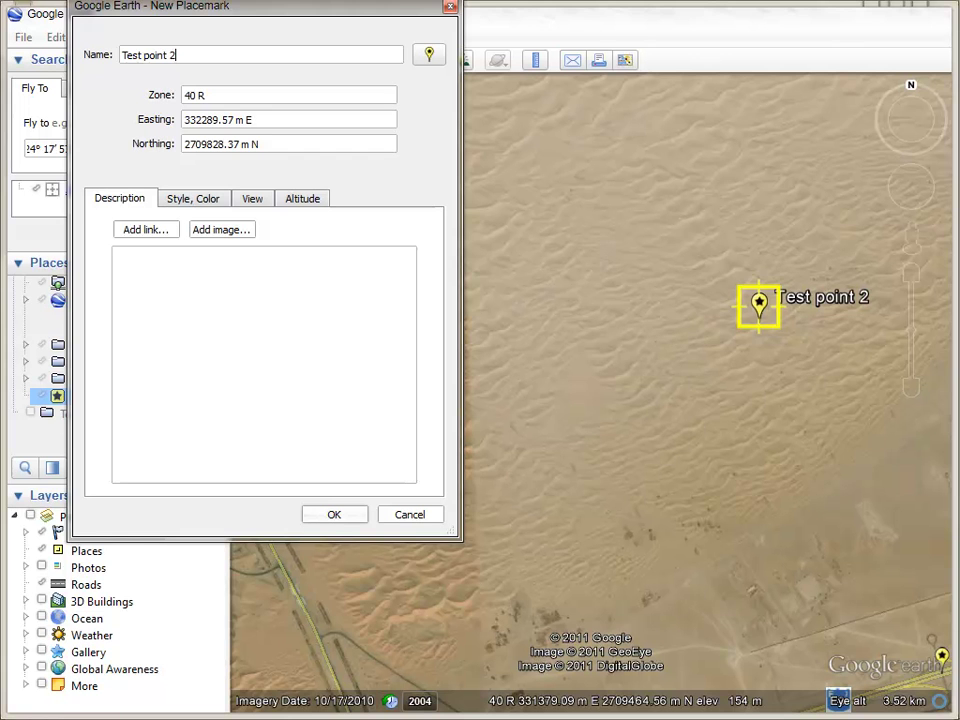
click(334, 514)
drag(834, 546, 611, 462)
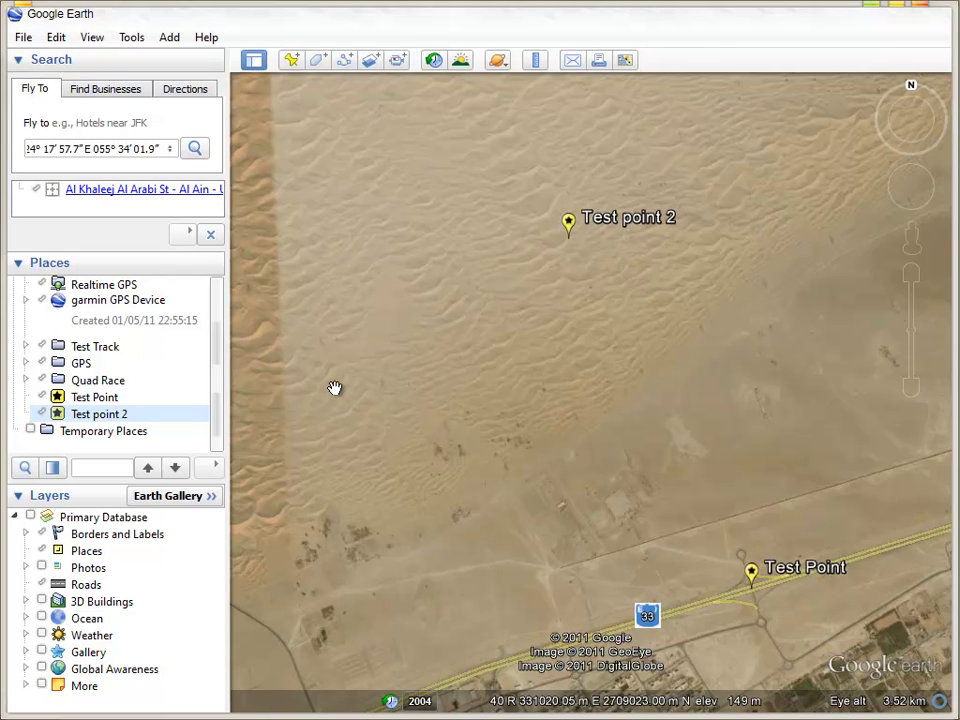
Start a new path and nudge its line width up to 1.1
click(345, 61)
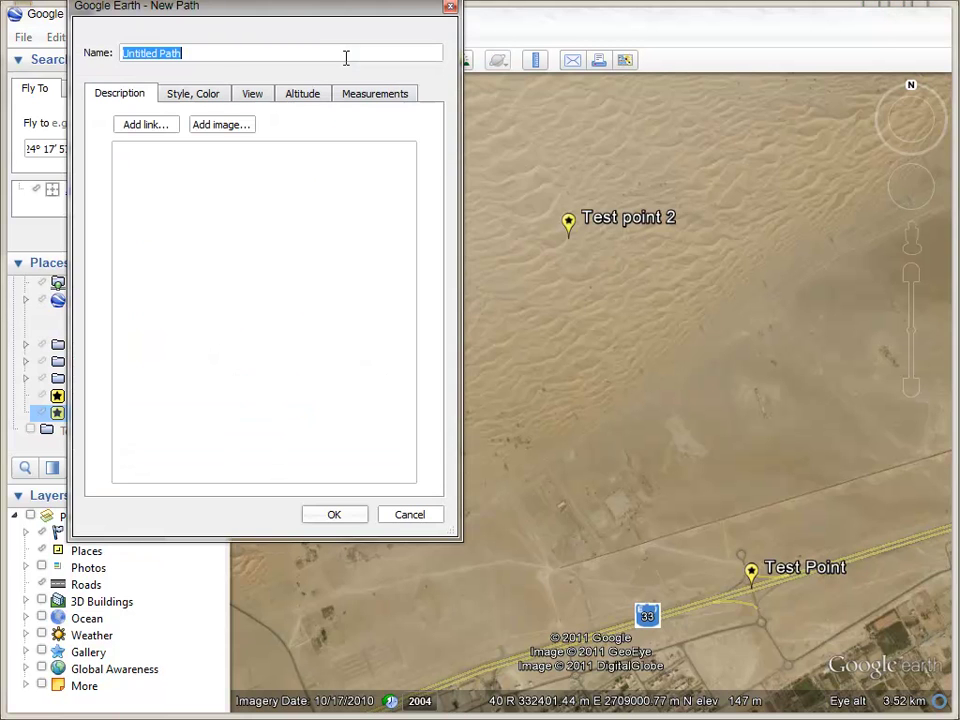
drag(315, 14, 259, 71)
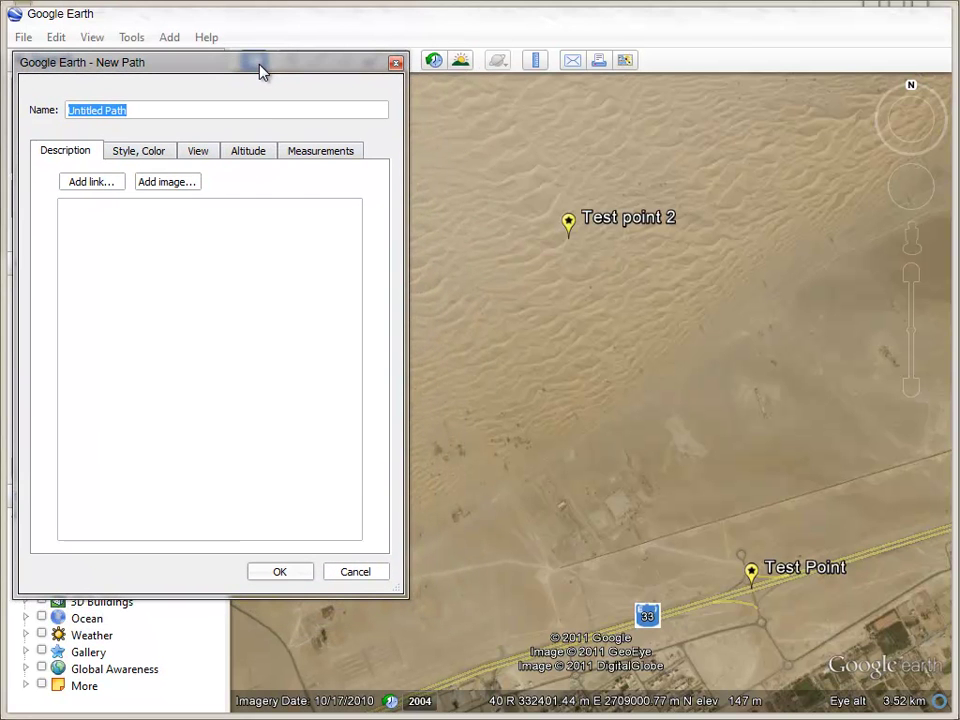
click(128, 158)
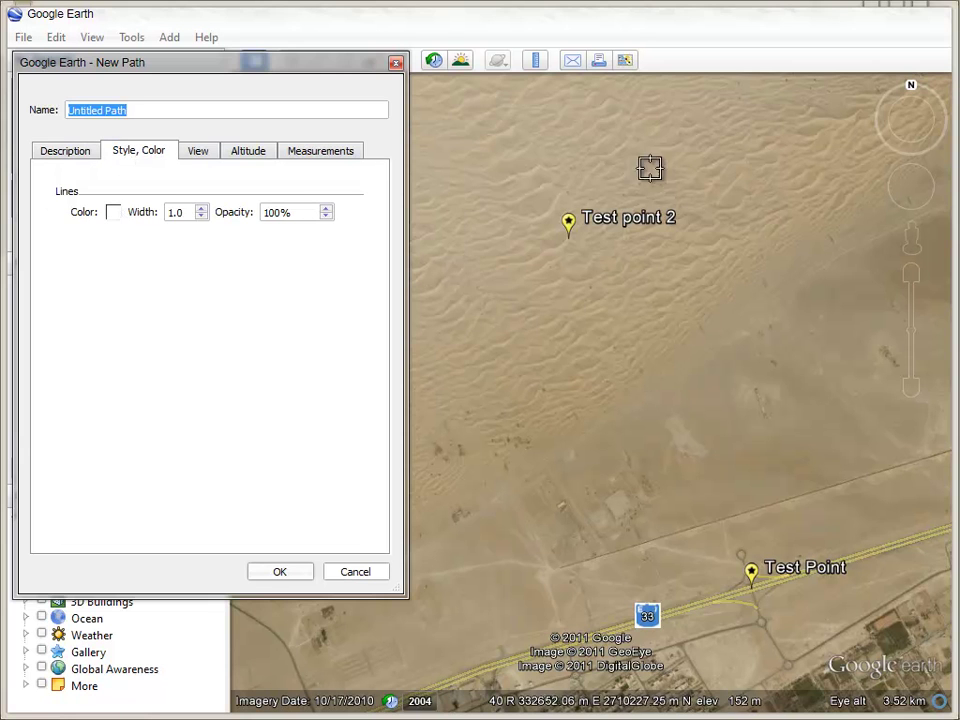
click(202, 209)
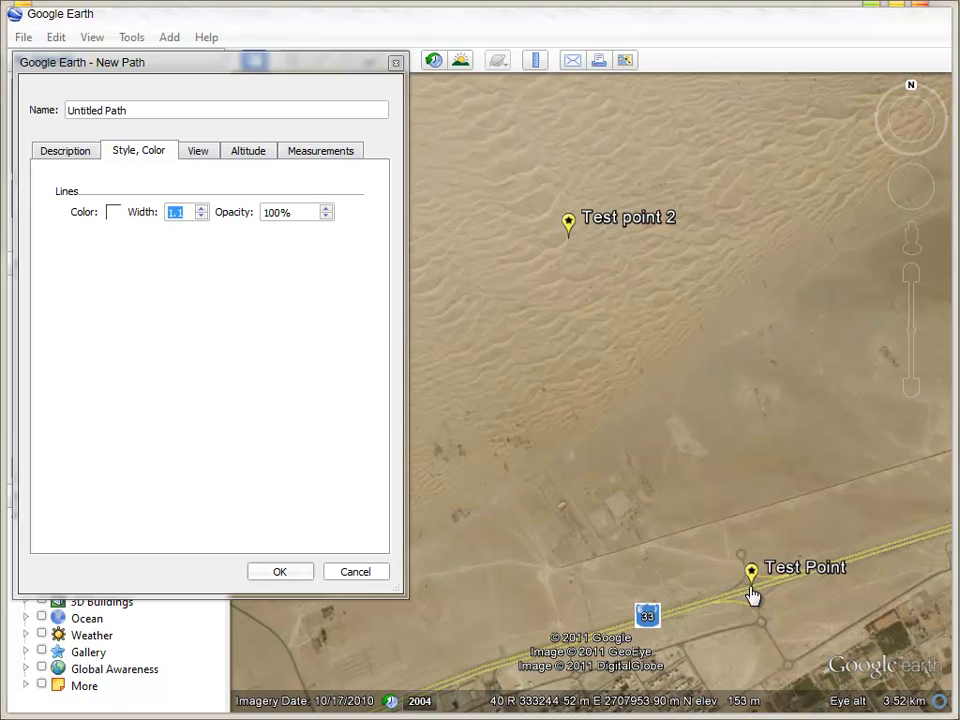
Draw the path through Test point 2, north to the top, then freehand west and south
click(568, 240)
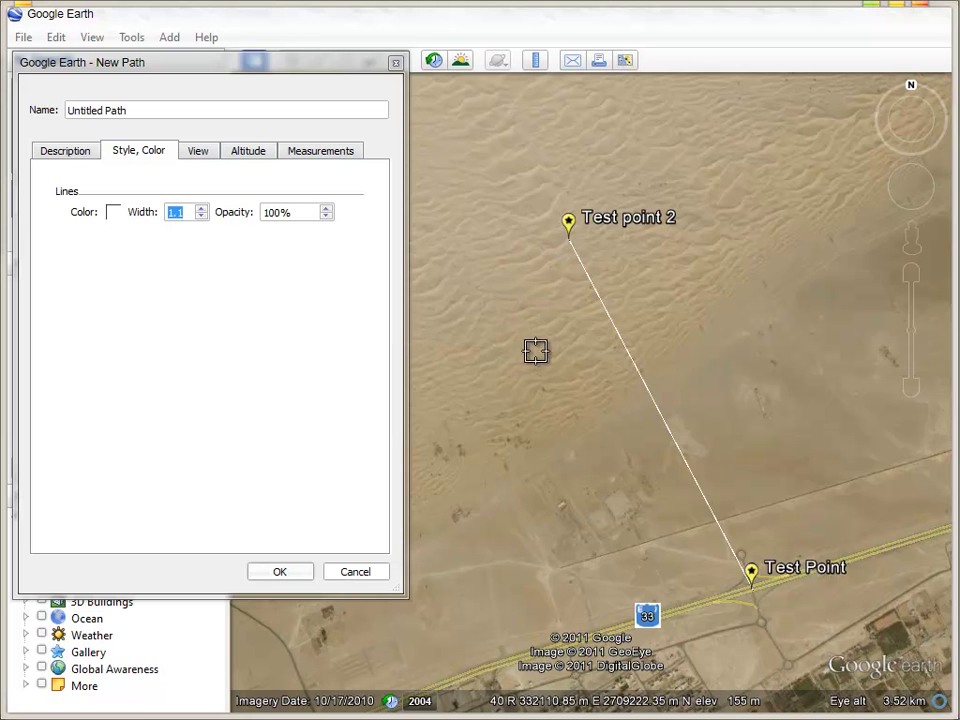
click(674, 118)
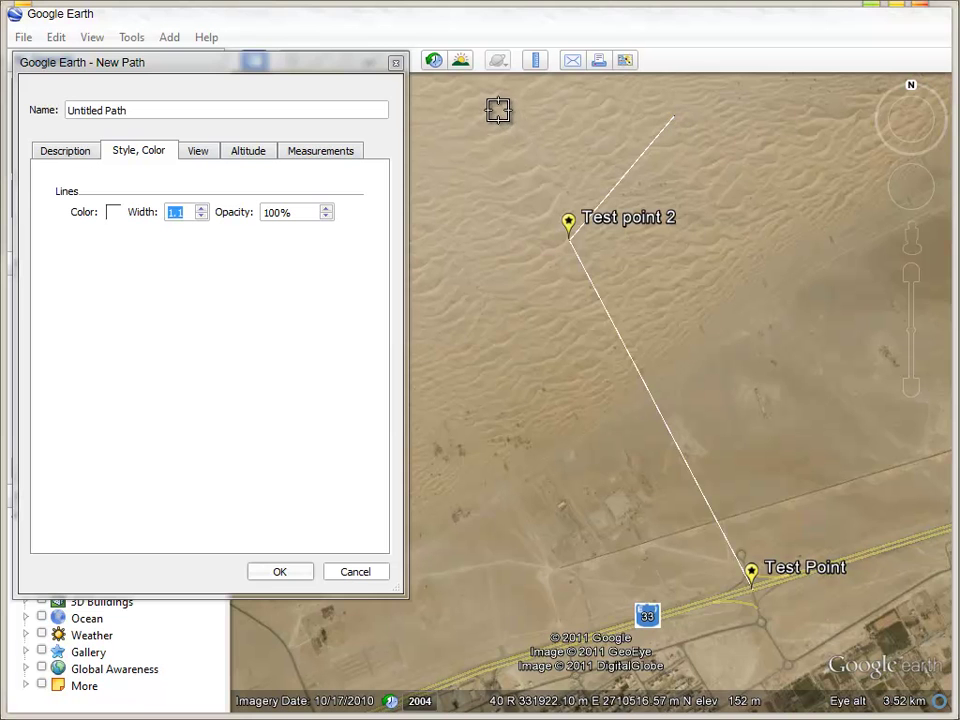
mouse_move(496, 109)
mouse_down()
mouse_move(444, 131)
mouse_move(440, 158)
mouse_move(498, 318)
mouse_move(492, 357)
mouse_move(466, 405)
mouse_move(516, 425)
mouse_up()
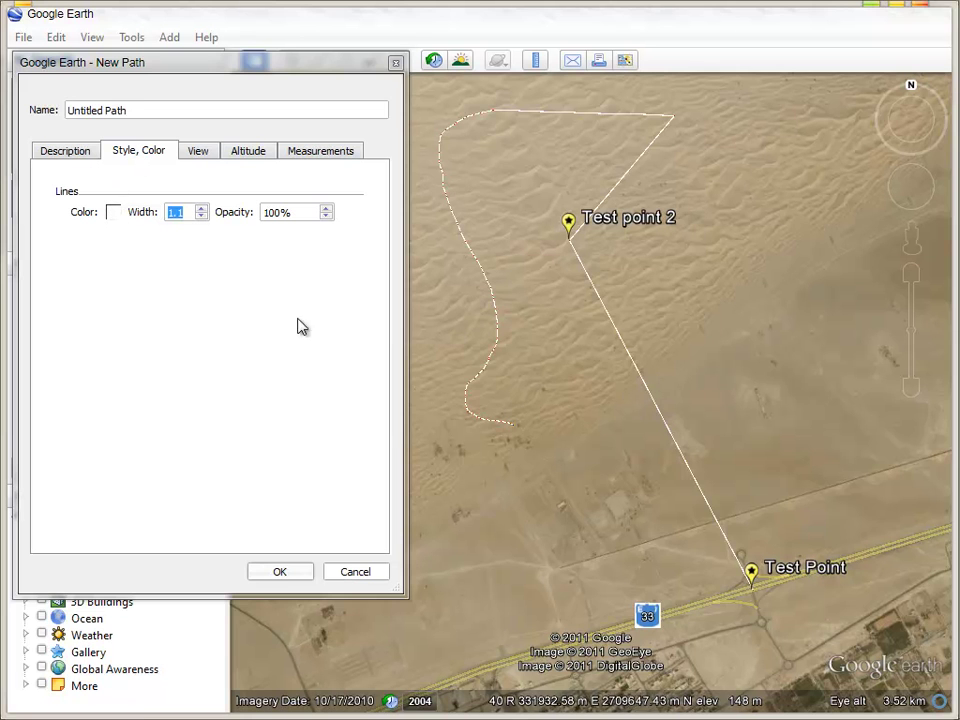
Make the path line red with a width of 2.6
click(113, 215)
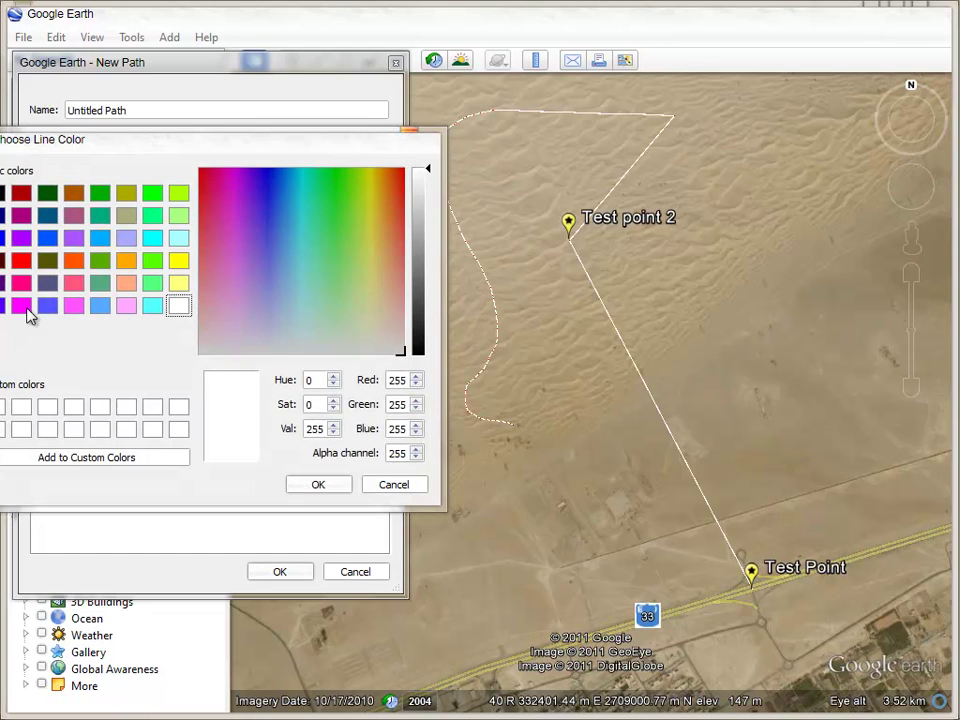
click(21, 260)
click(317, 484)
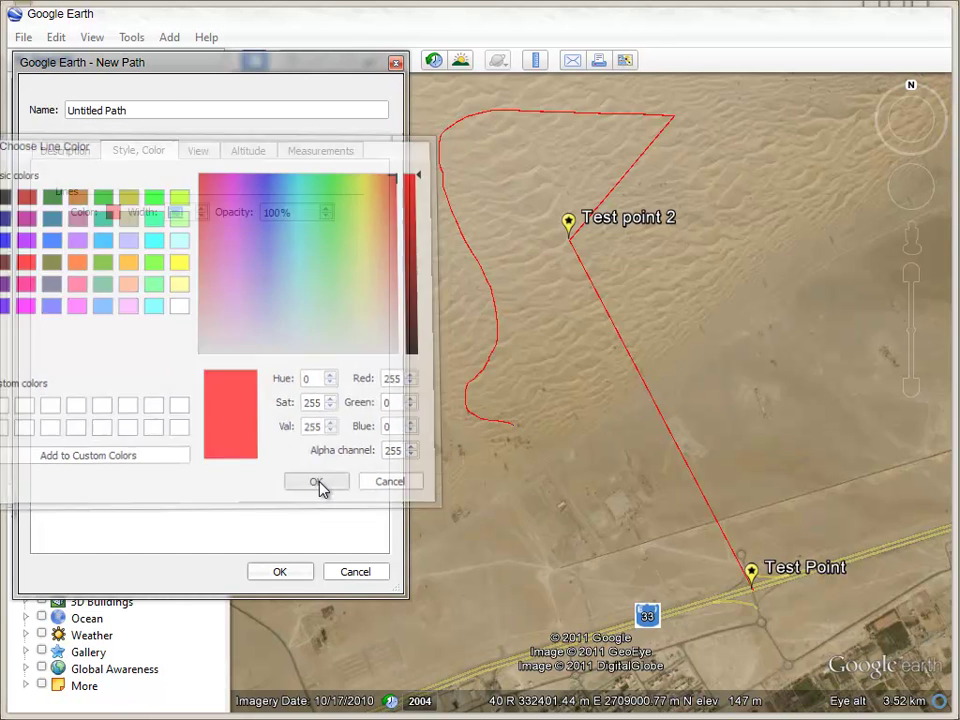
click(201, 209)
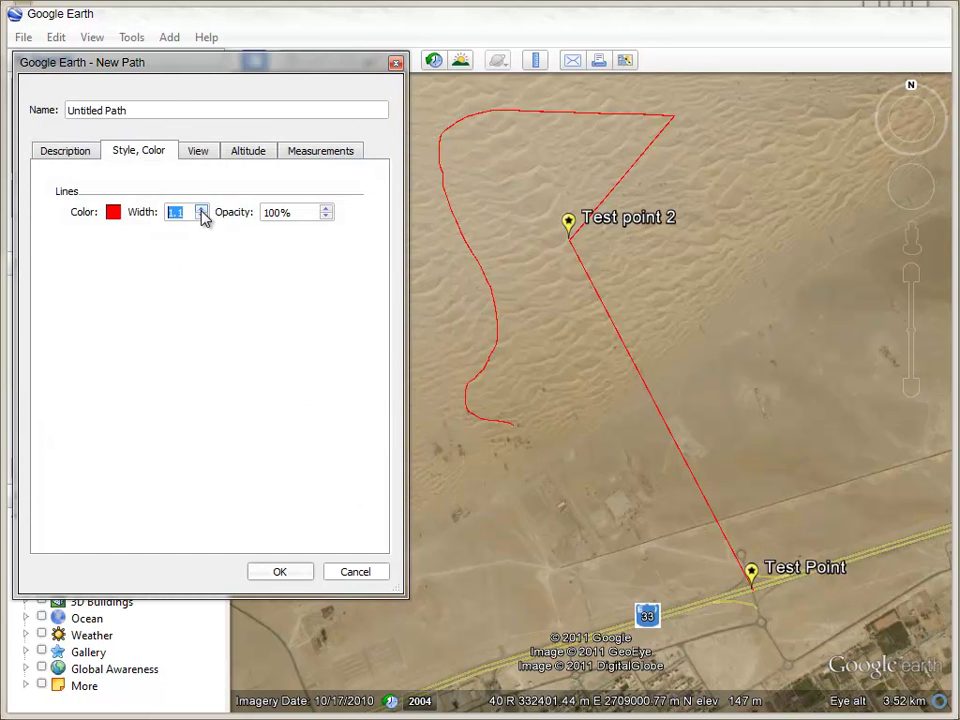
click(201, 209)
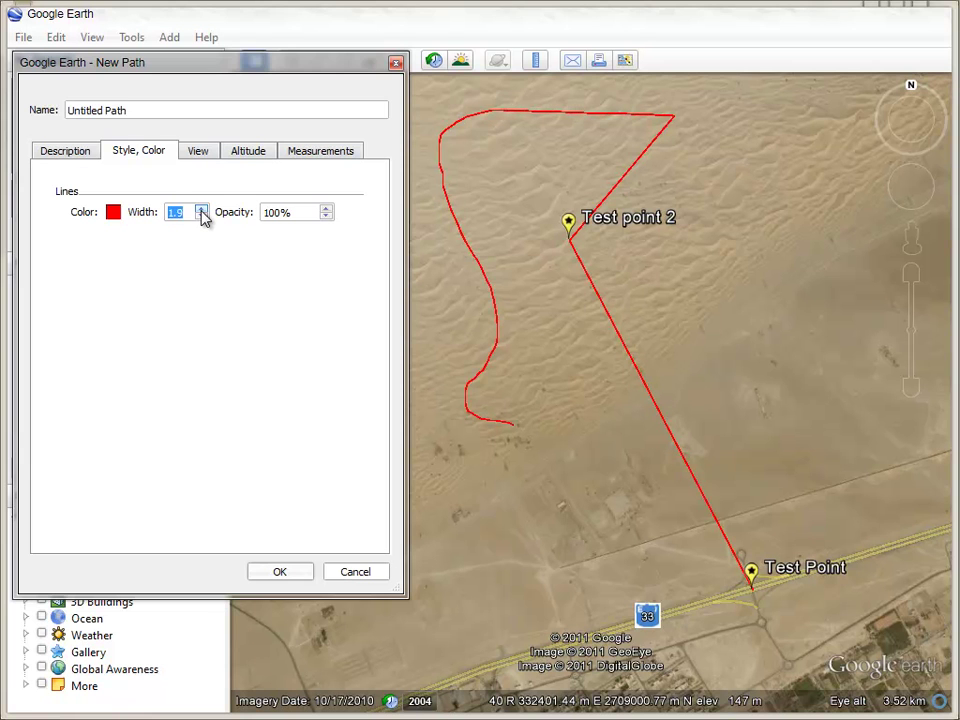
click(201, 211)
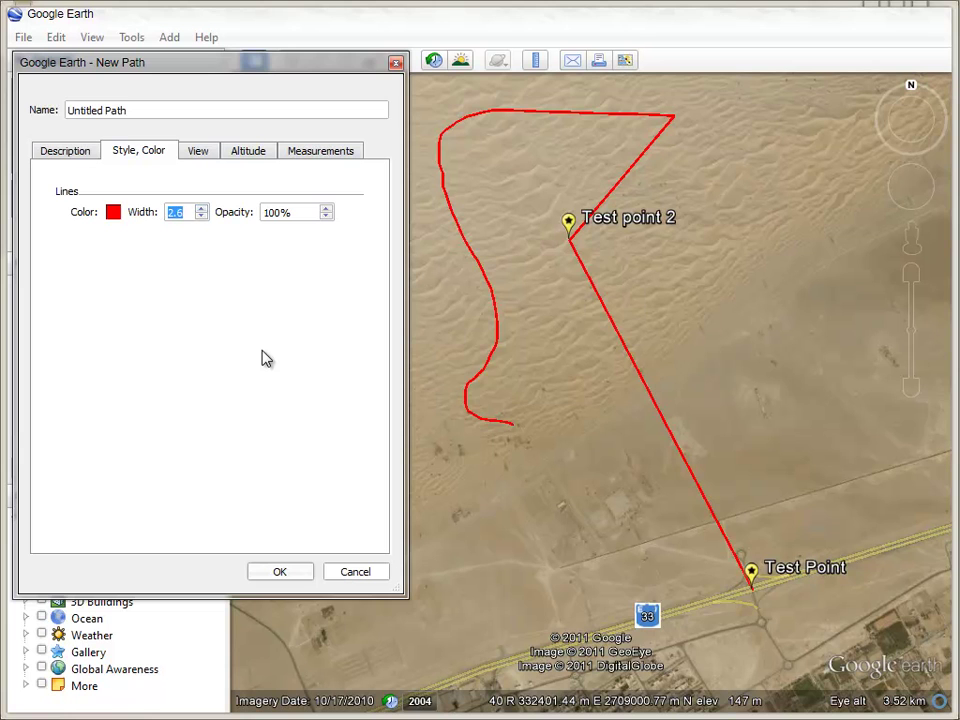
Rename the path 'Test Path' and save it to Places
click(78, 150)
triple_click(141, 109)
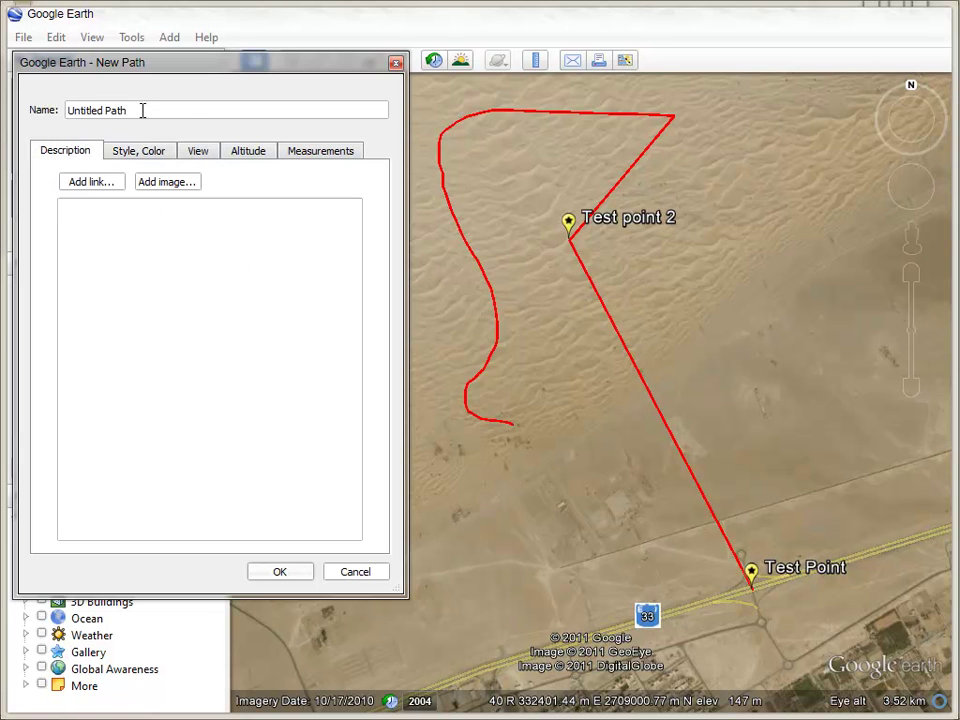
text(Test)
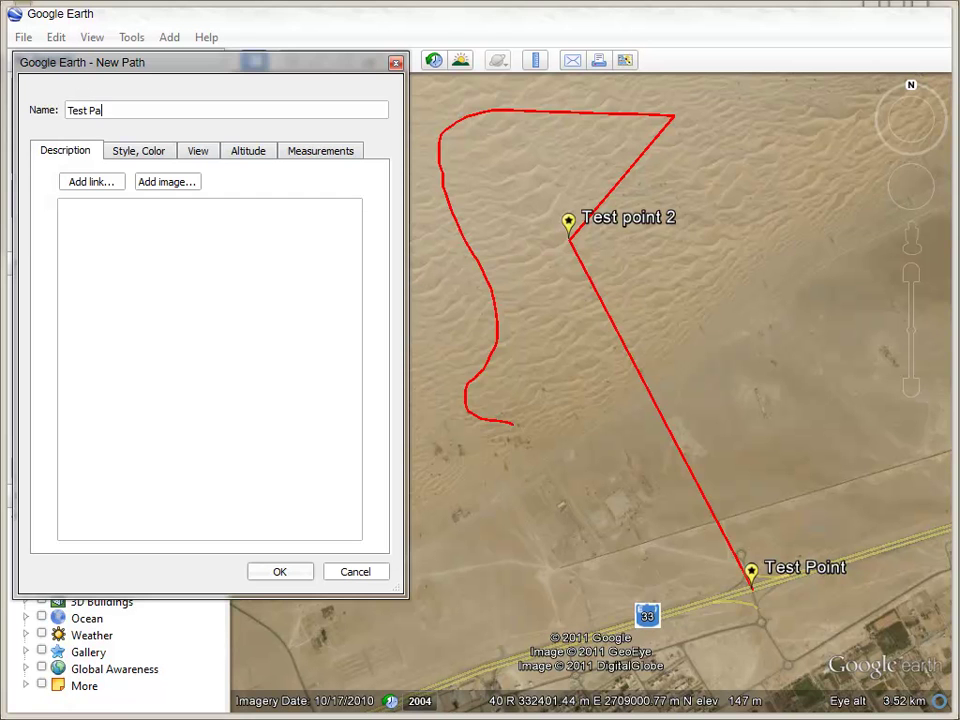
click(284, 573)
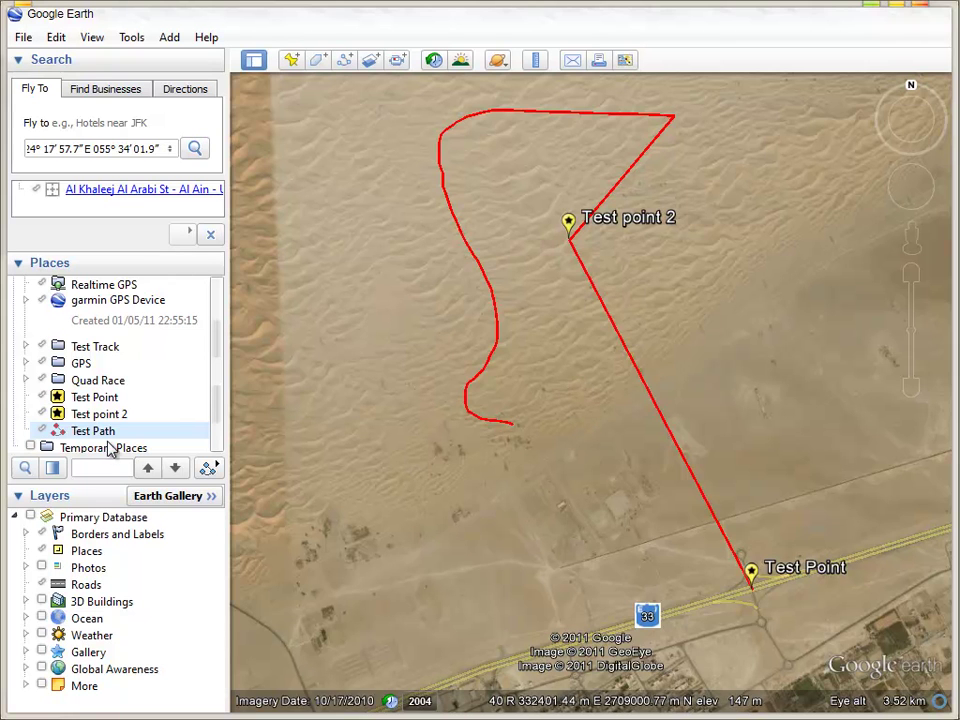
scroll(220, 387, down, 1)
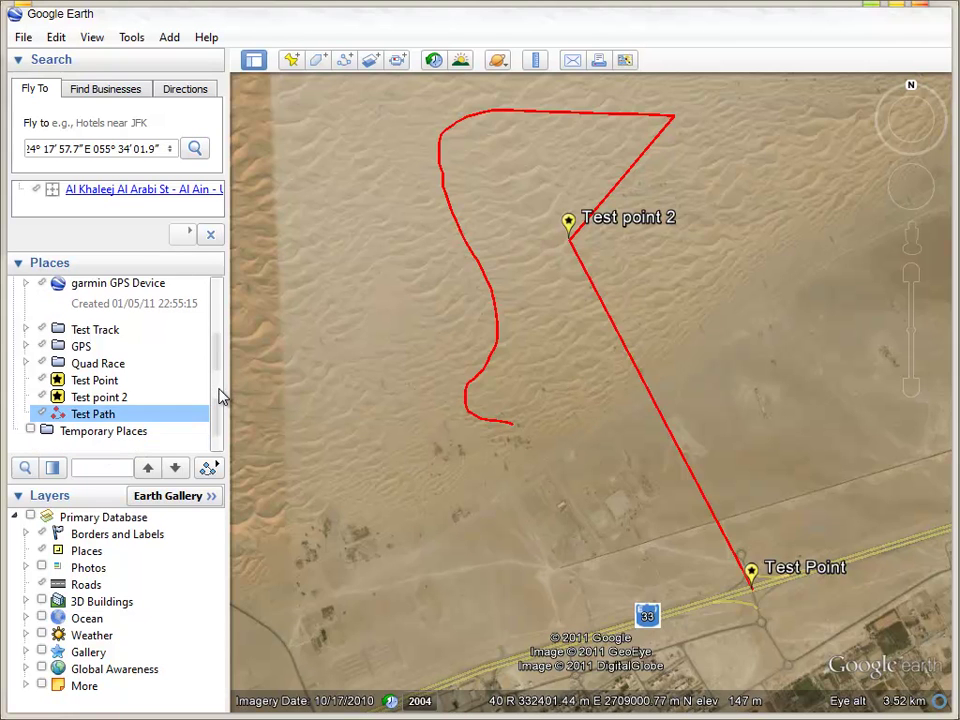
click(85, 385)
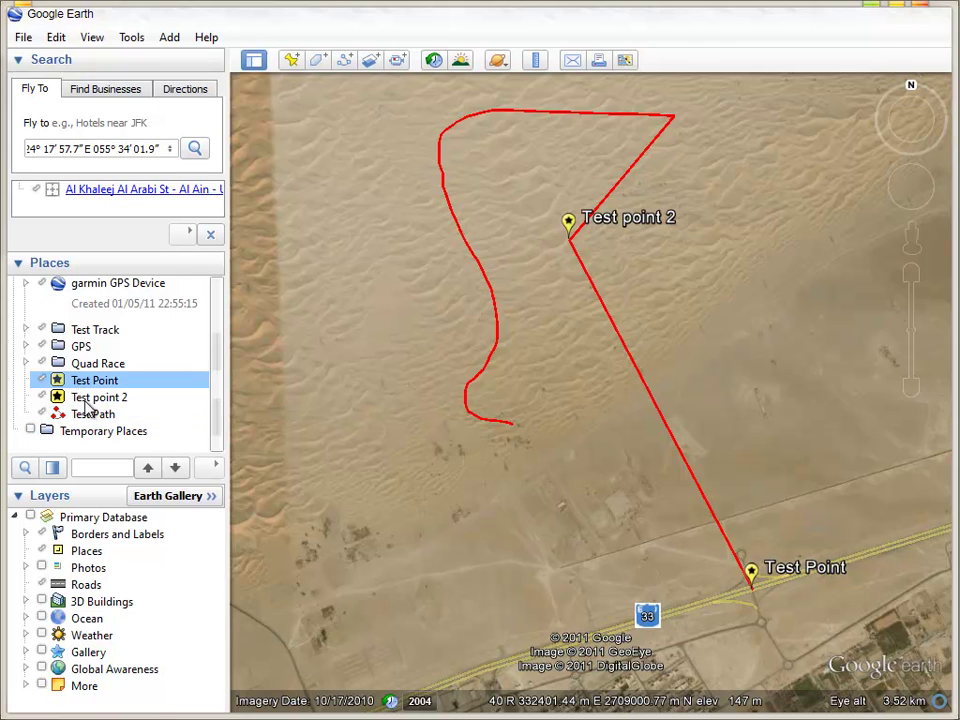
click(66, 414)
click(112, 381)
click(96, 397)
click(94, 415)
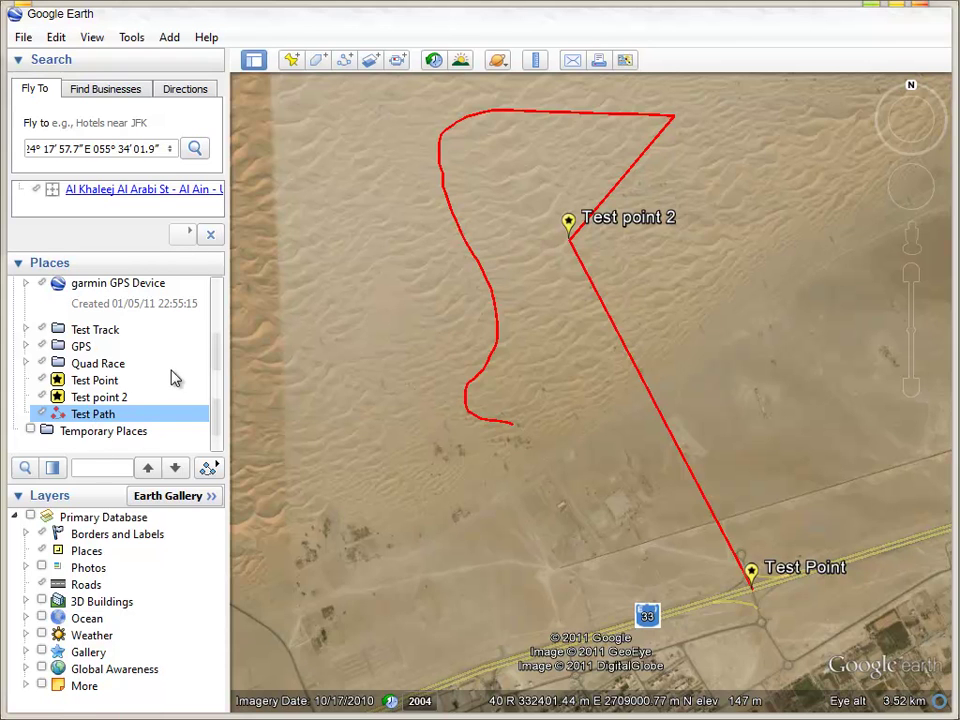
scroll(221, 385, up, 4)
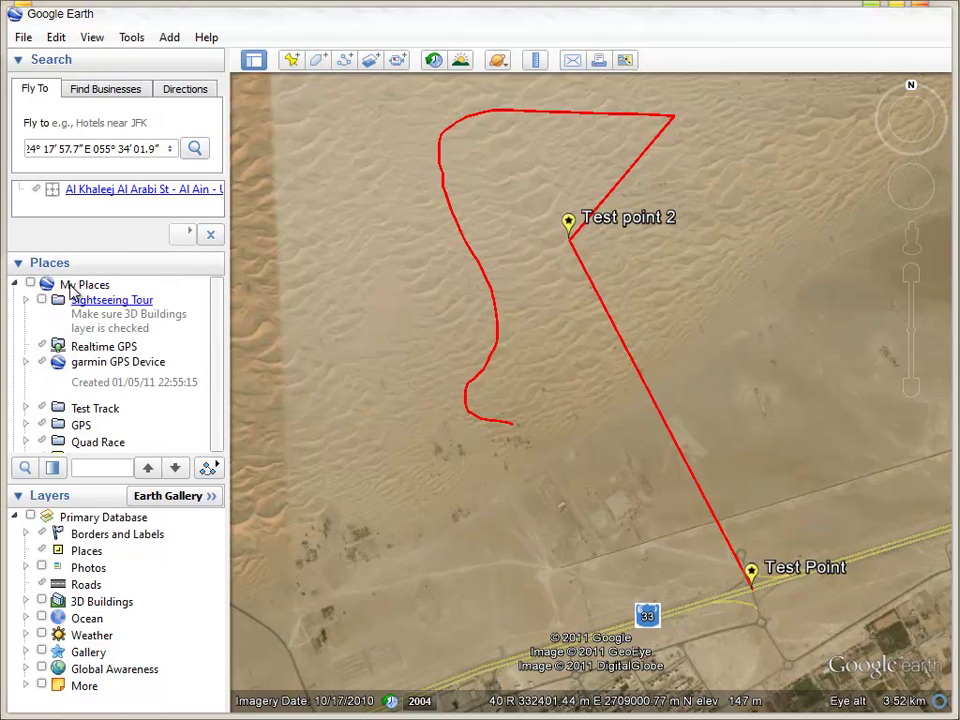
Create a new folder named 'Testing' under My Places
right_click(72, 288)
mouse_move(144, 308)
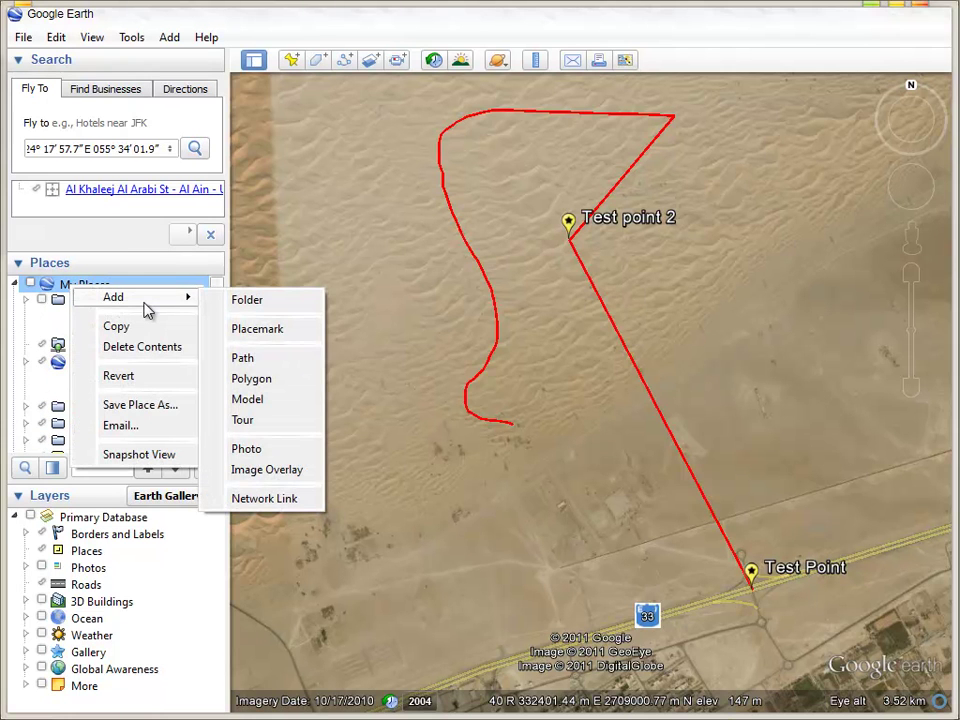
click(244, 301)
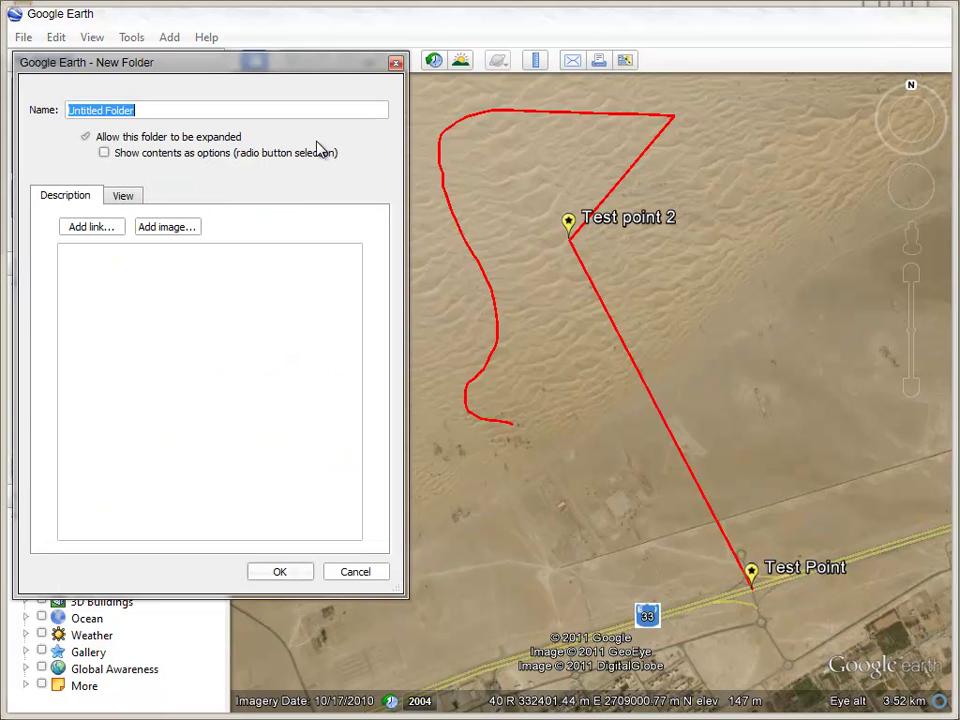
text(Testing)
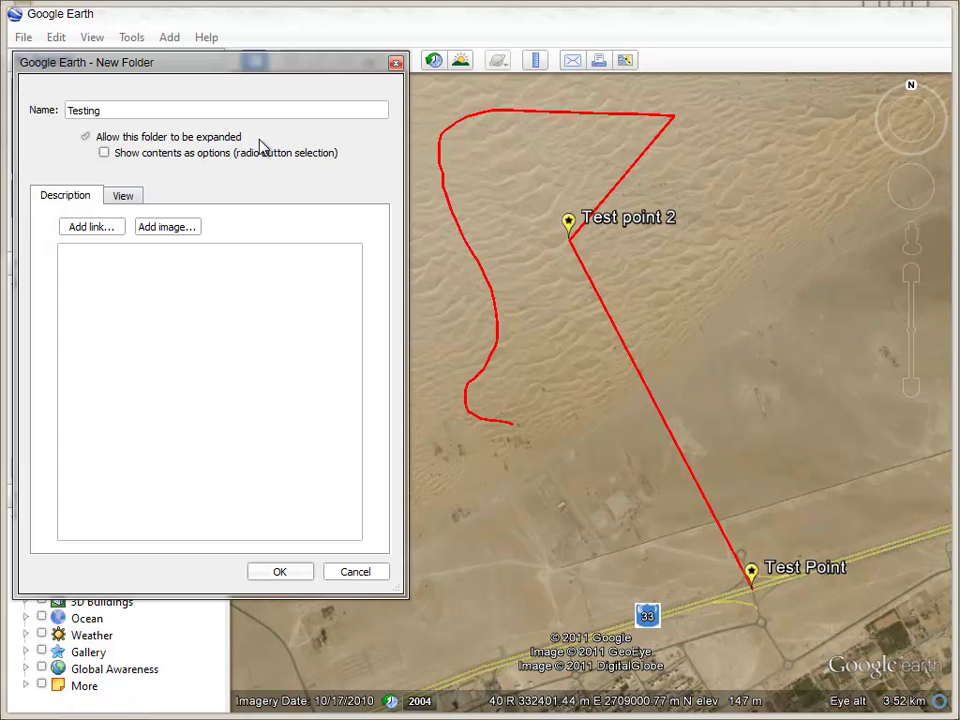
click(276, 571)
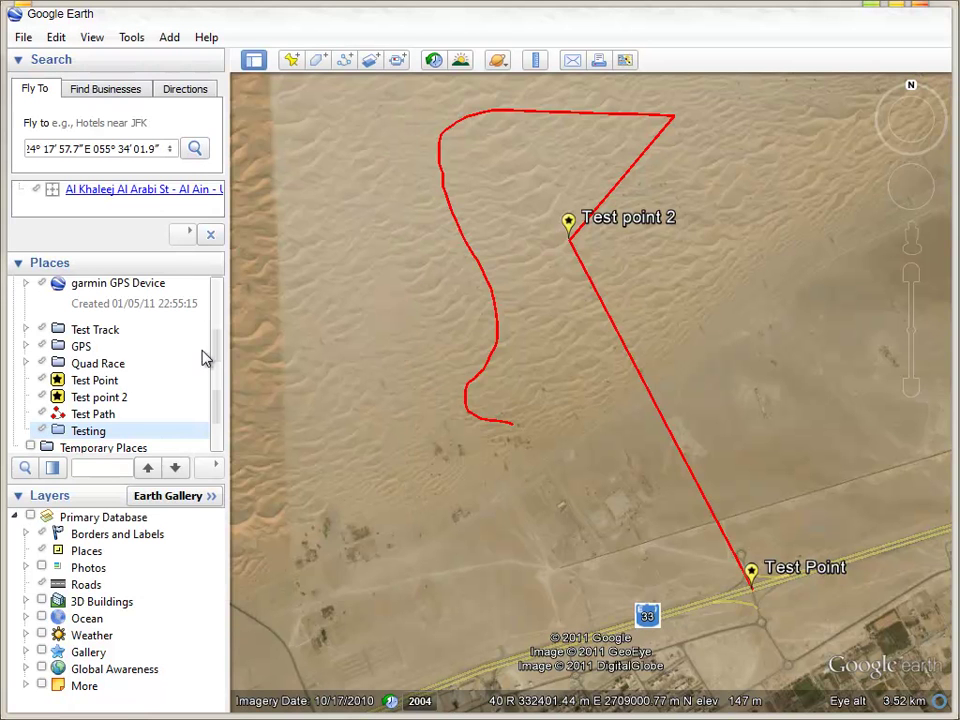
Move Test Point, Test point 2 and the red Test Path into the Testing folder
scroll(219, 399, down, 1)
click(95, 395)
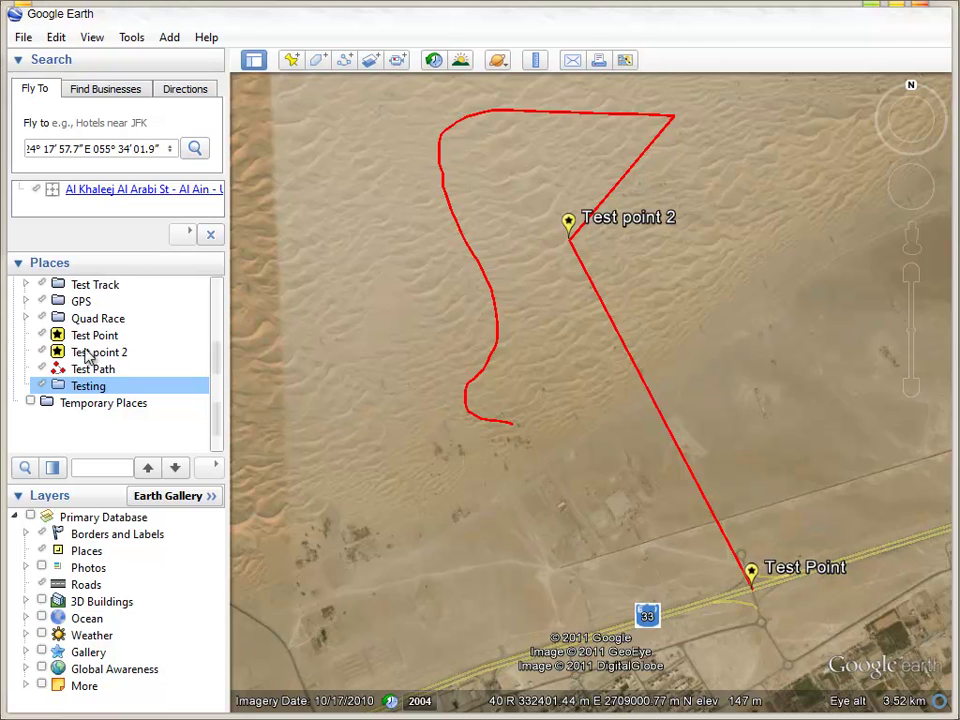
click(88, 338)
click(92, 353)
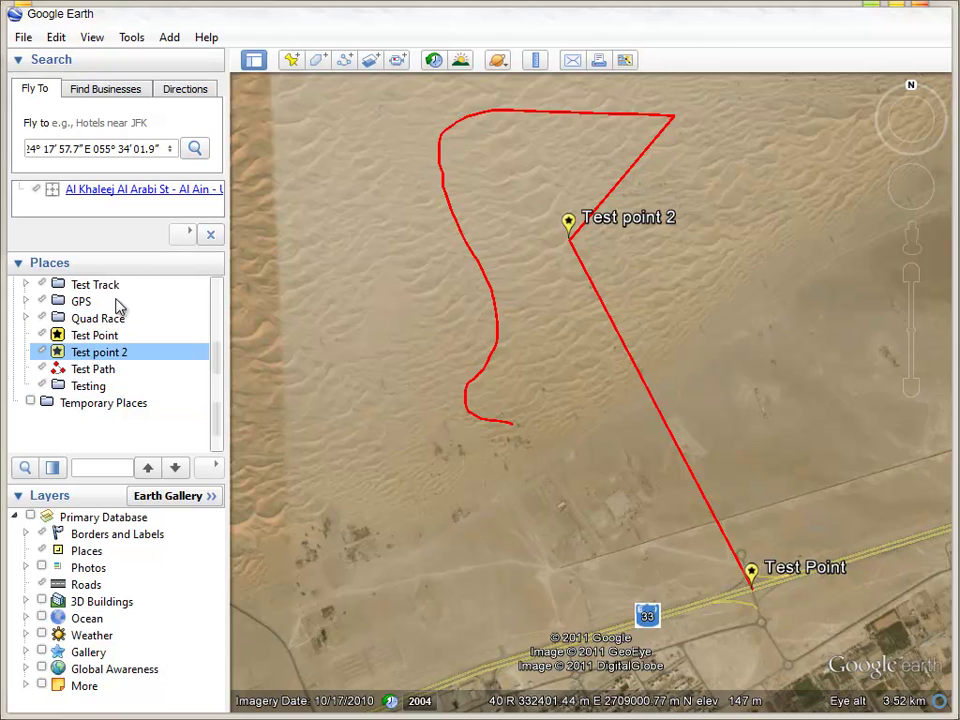
drag(88, 369, 110, 432)
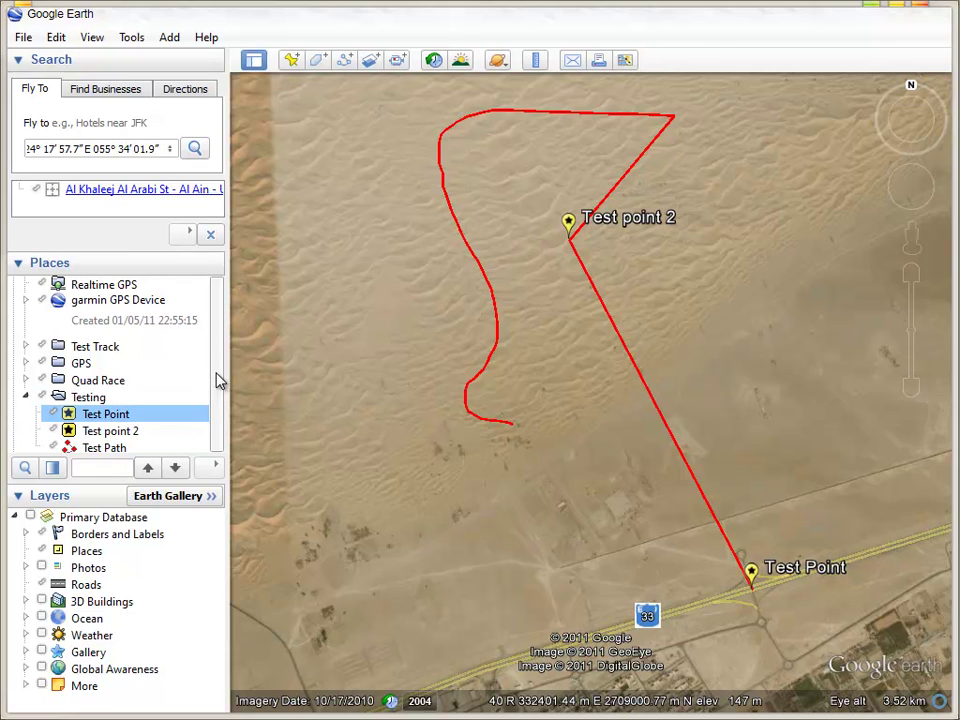
scroll(216, 380, down, 2)
click(88, 337)
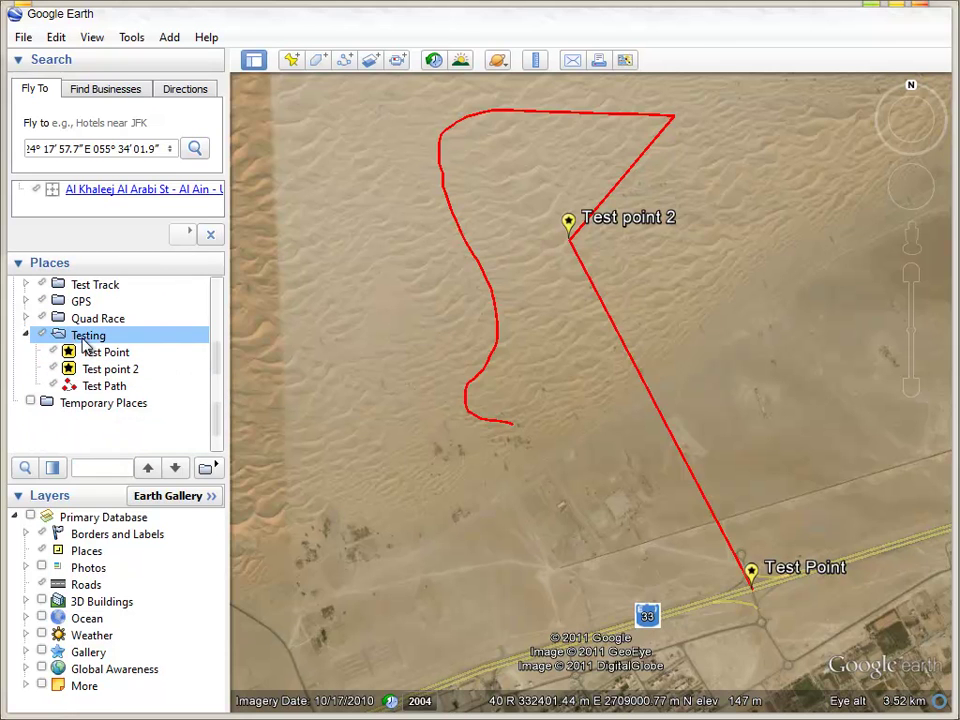
Use Save Place As on the Testing folder, proposing Testing.kmz as a KMZ file
right_click(110, 338)
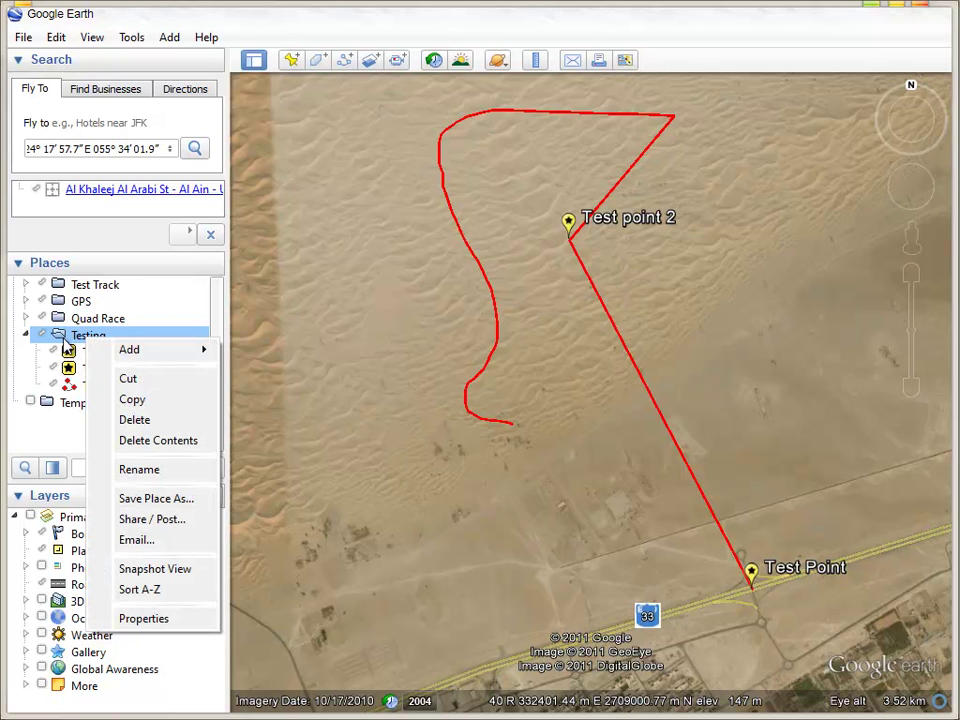
click(64, 346)
right_click(108, 339)
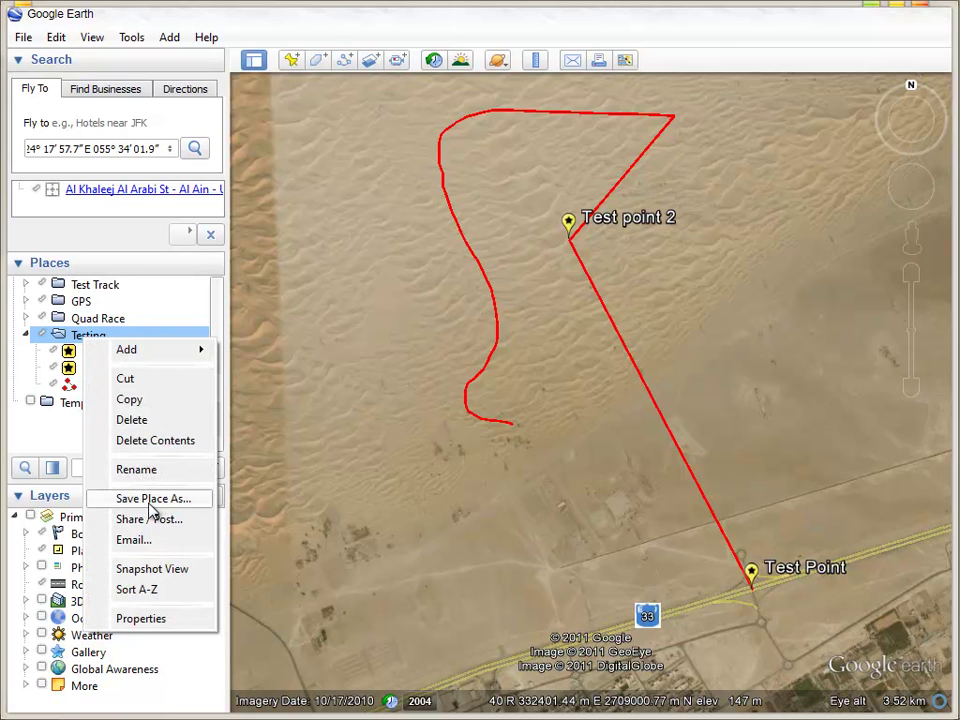
click(151, 503)
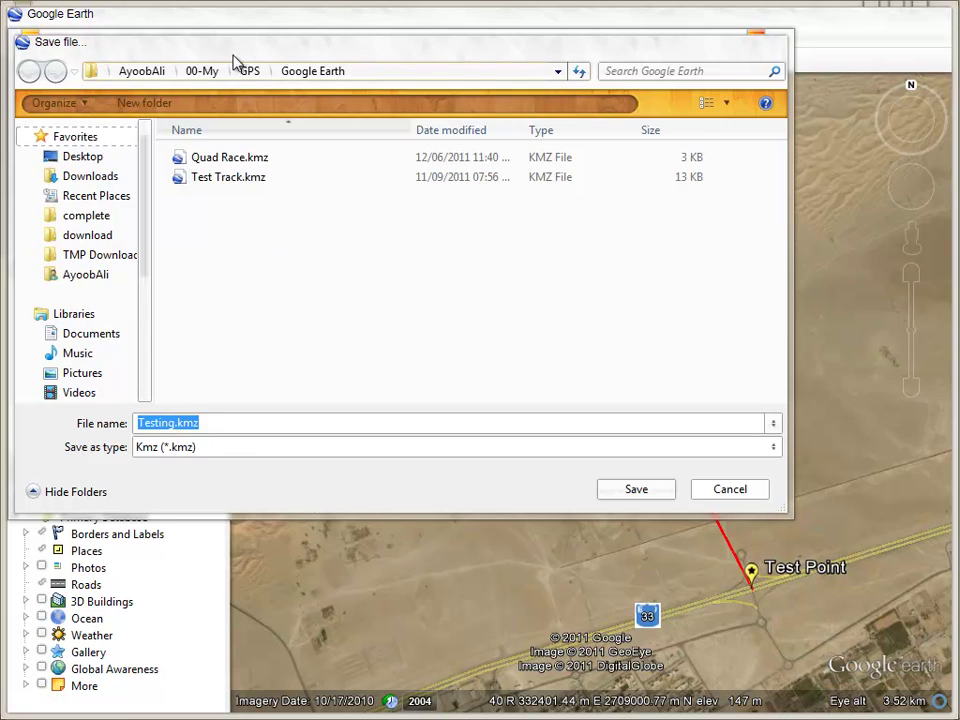
drag(229, 47, 341, 130)
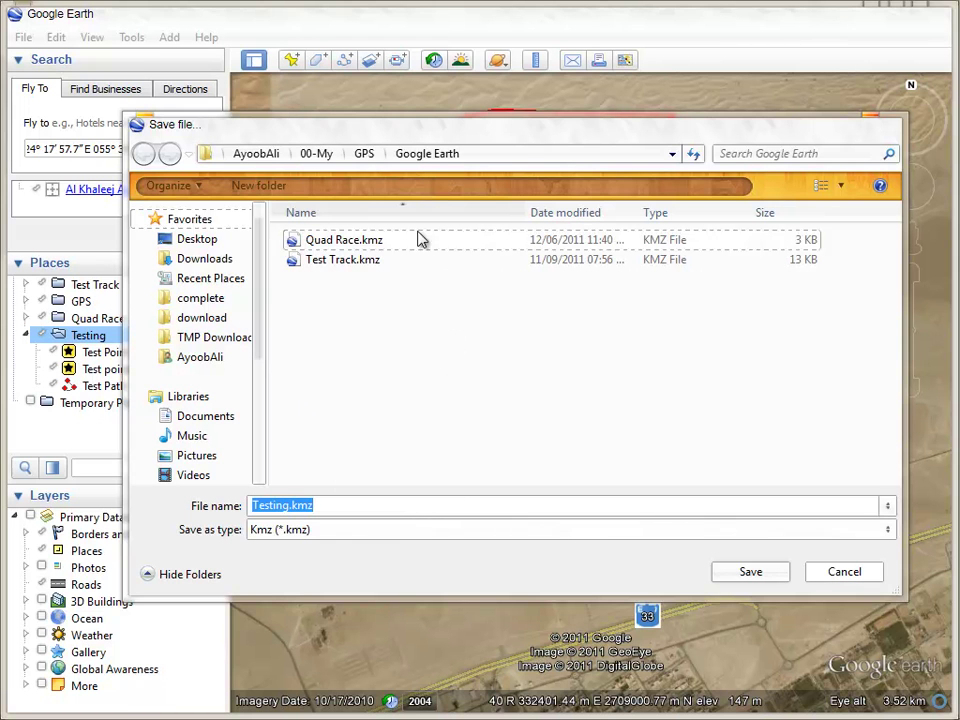
Save the Testing folder as Testing.kmz in the Google Earth folder
click(768, 575)
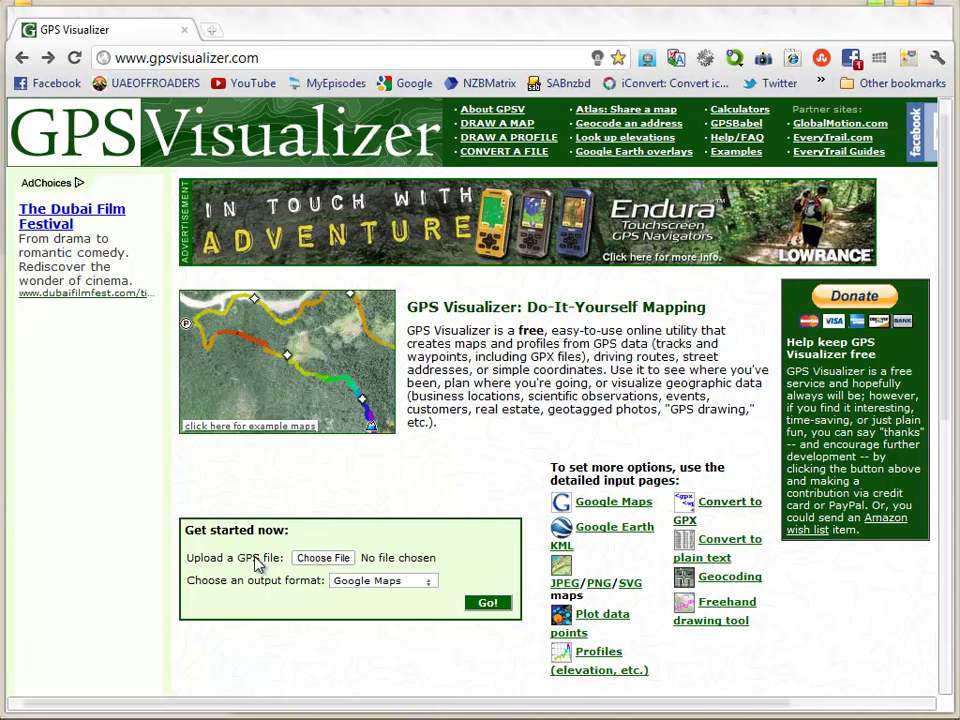
Choose Testing.kmz as the GPS file to upload in GPS Visualizer
click(321, 558)
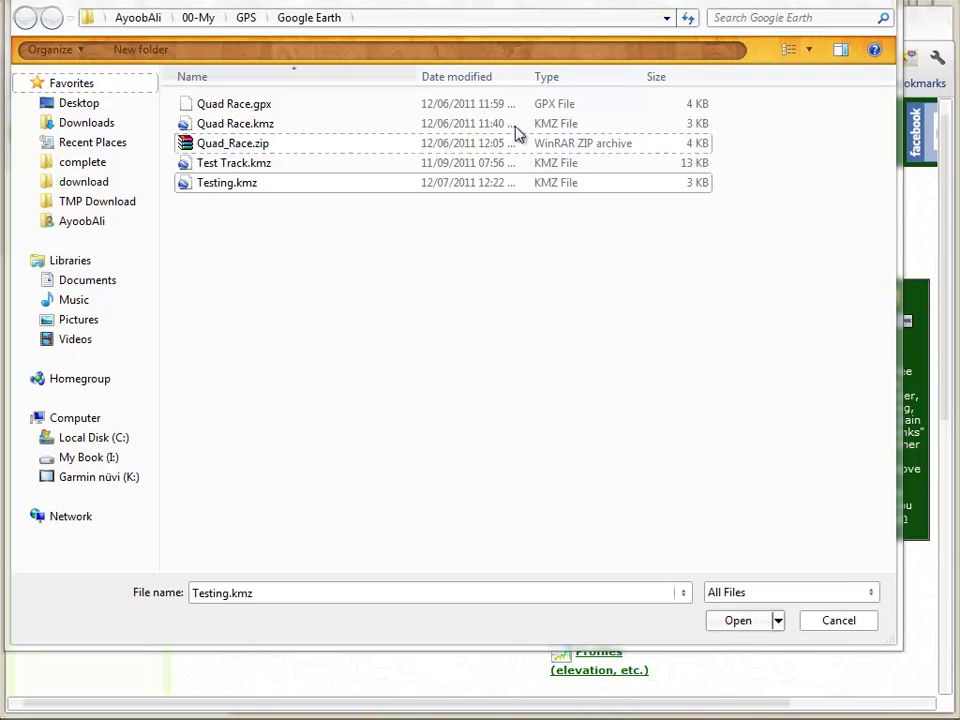
click(735, 625)
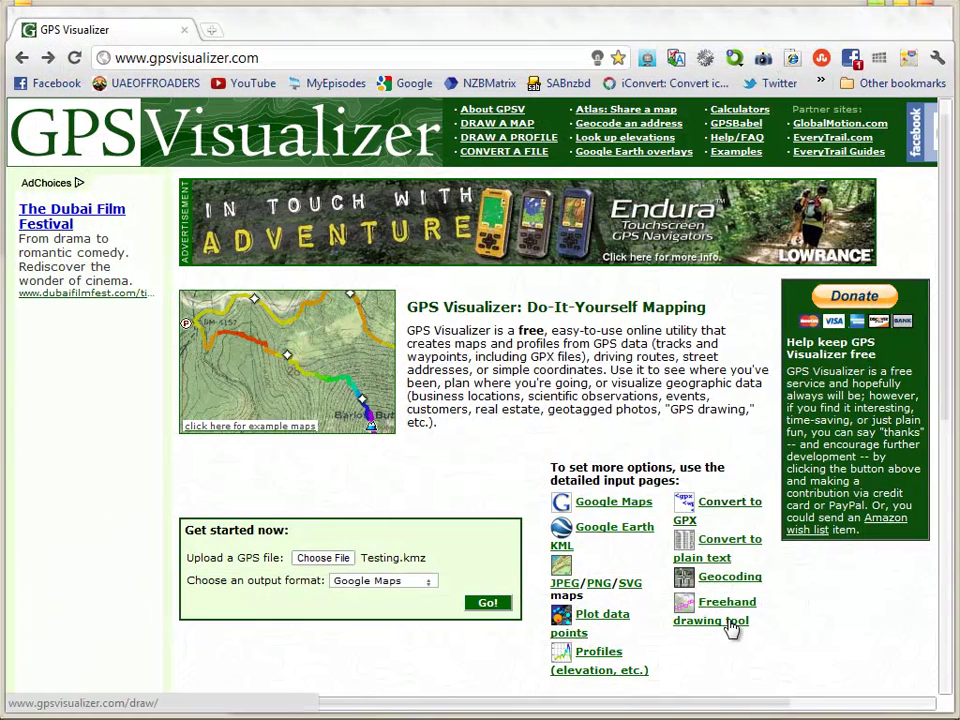
Convert Testing.kmz with GPX file selected as the output format
click(420, 585)
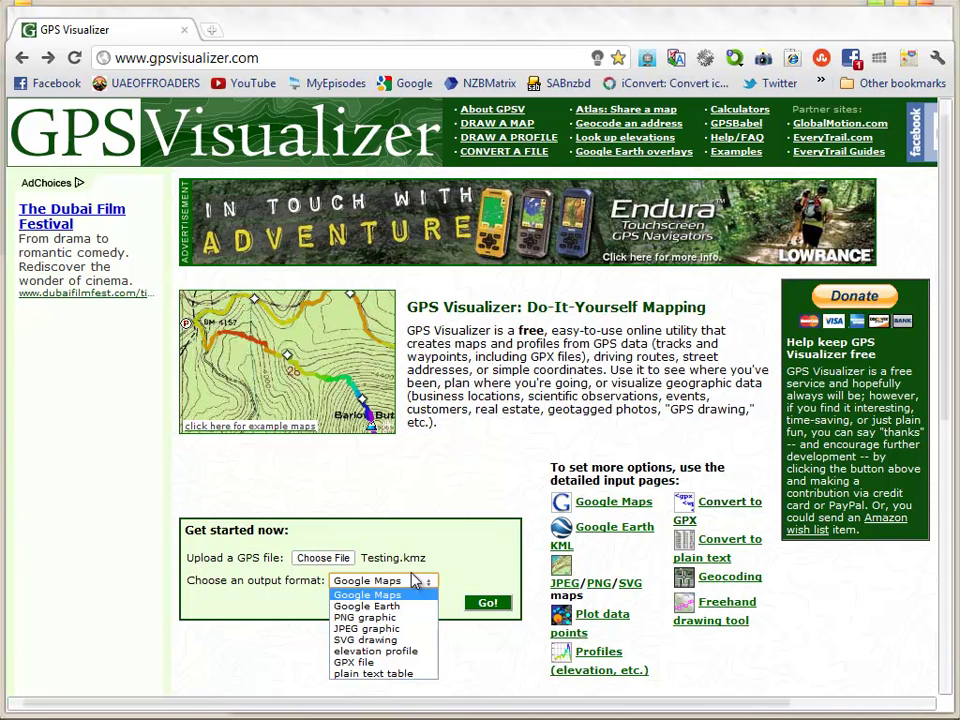
click(345, 664)
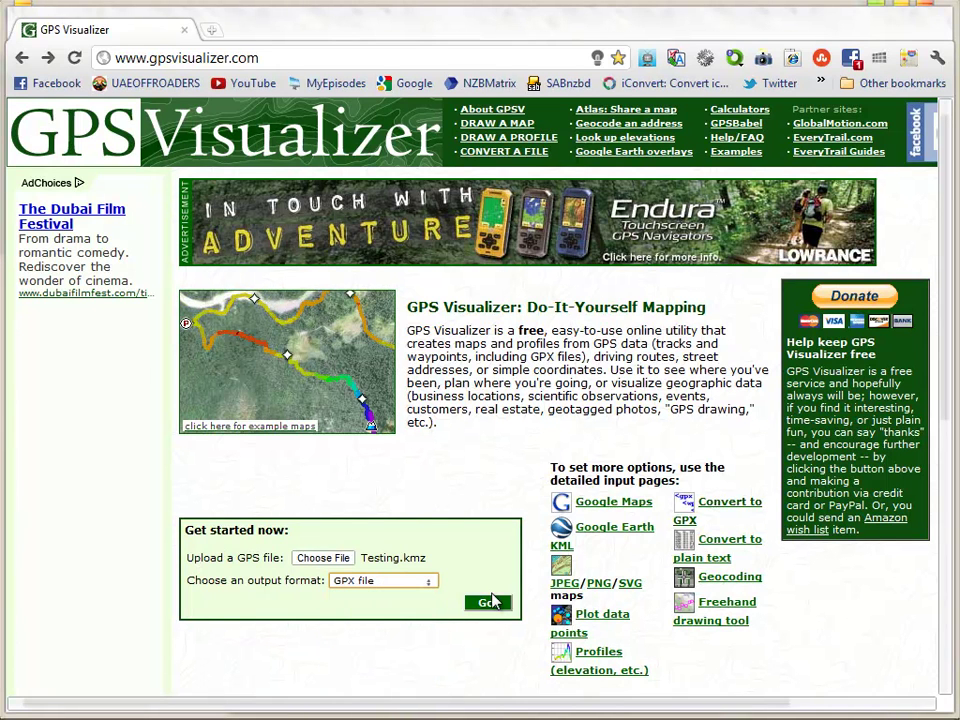
click(487, 607)
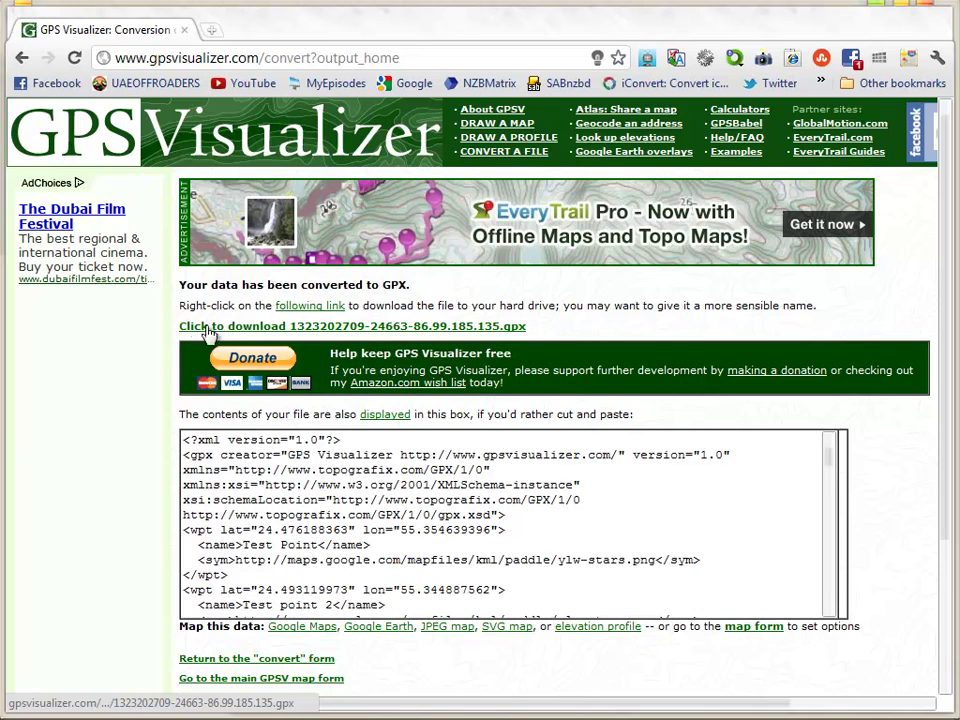
click(337, 333)
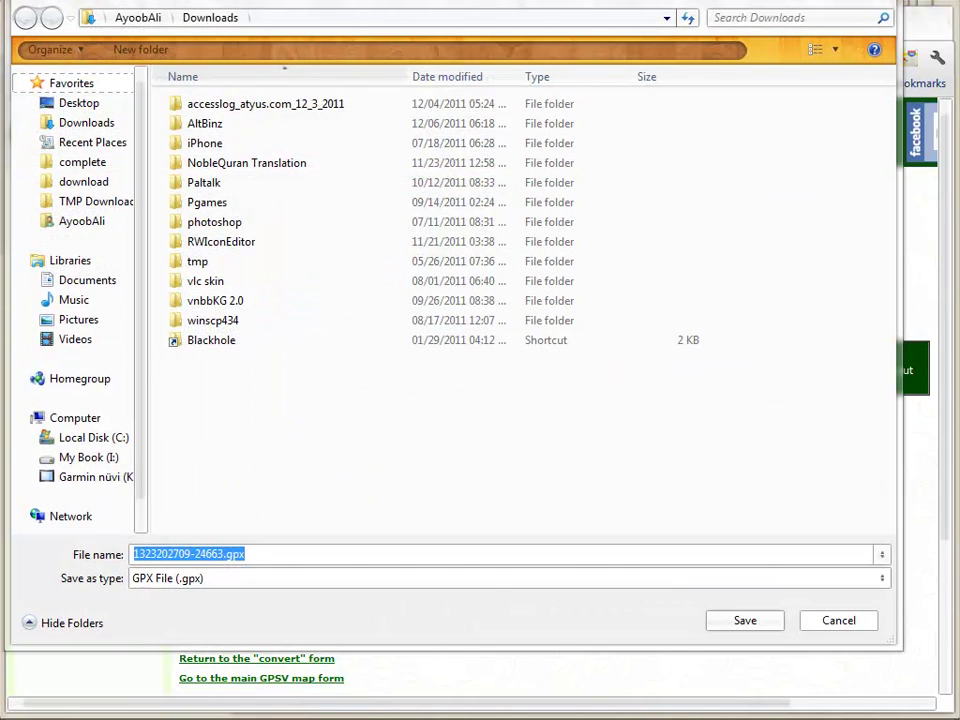
drag(354, 0, 354, 48)
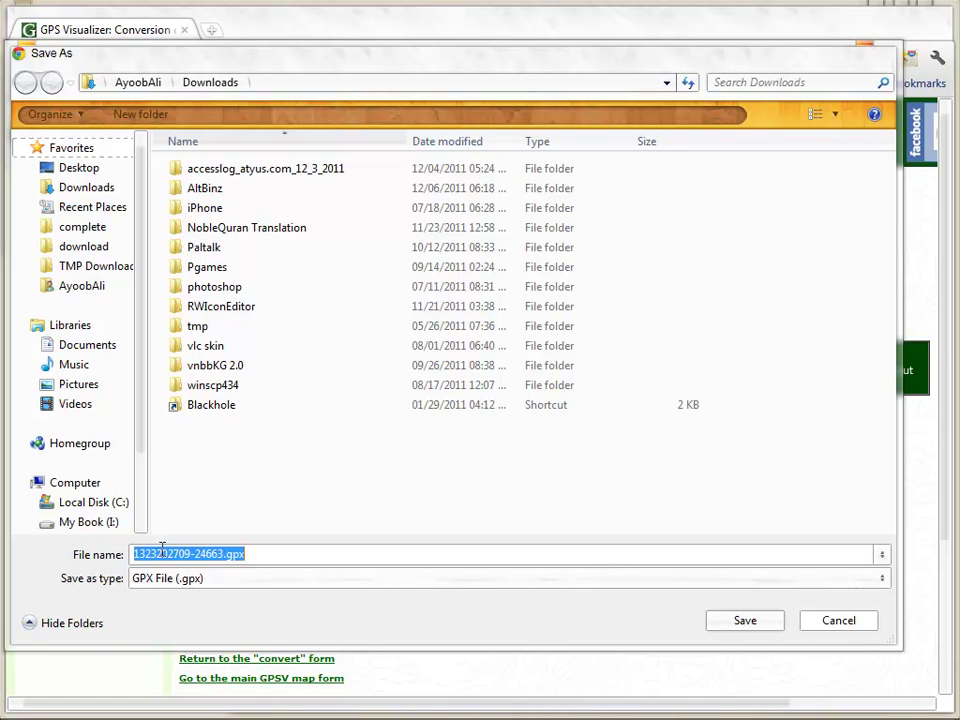
scroll(140, 370, down, 2)
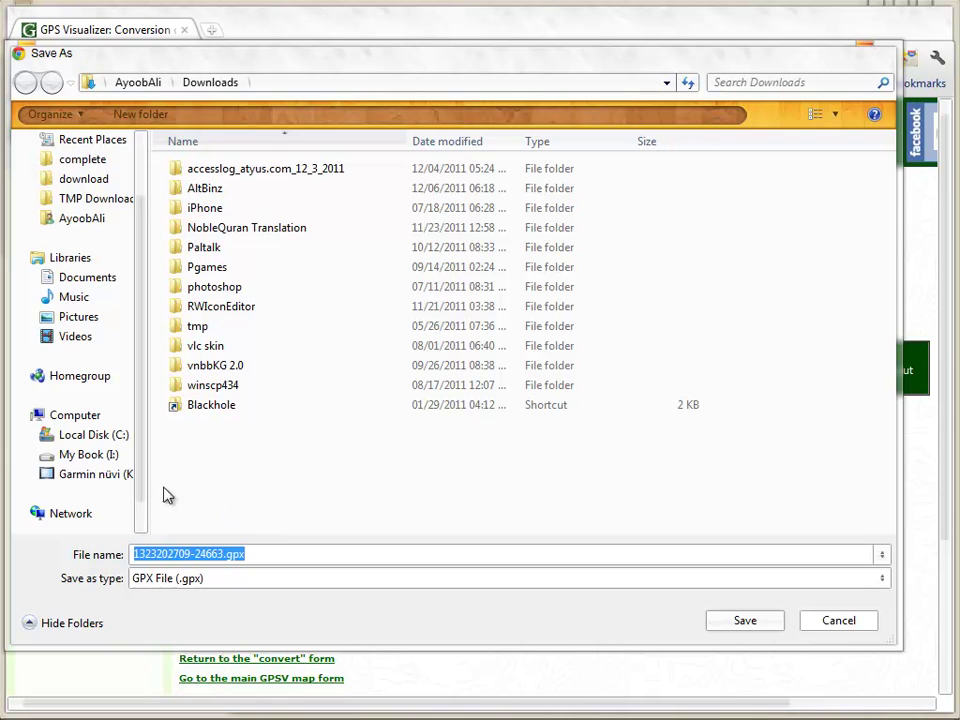
click(97, 476)
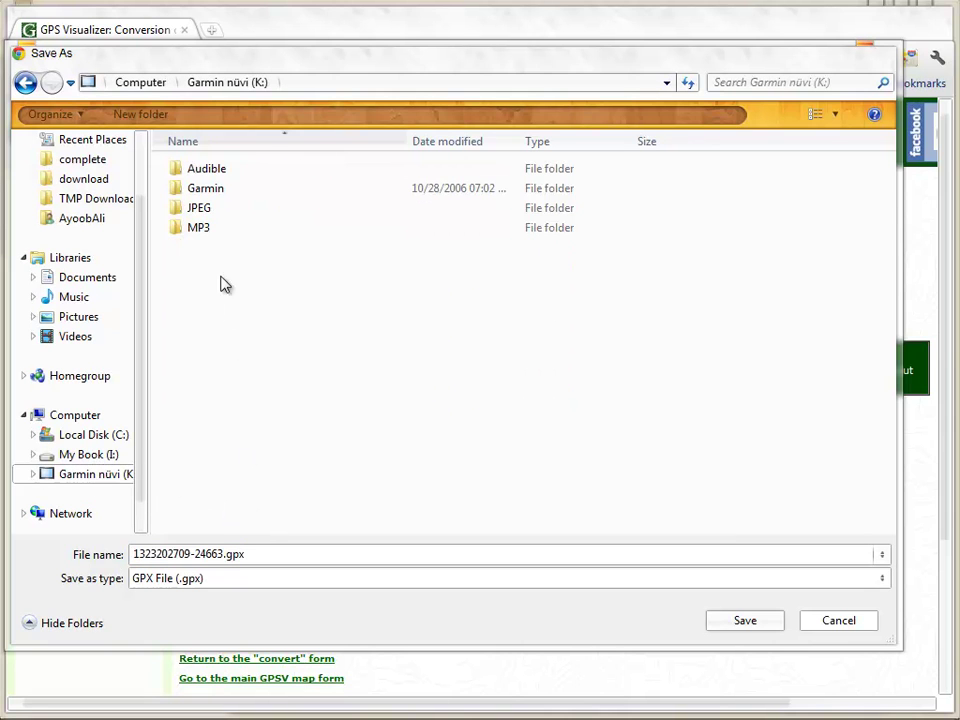
double_click(210, 192)
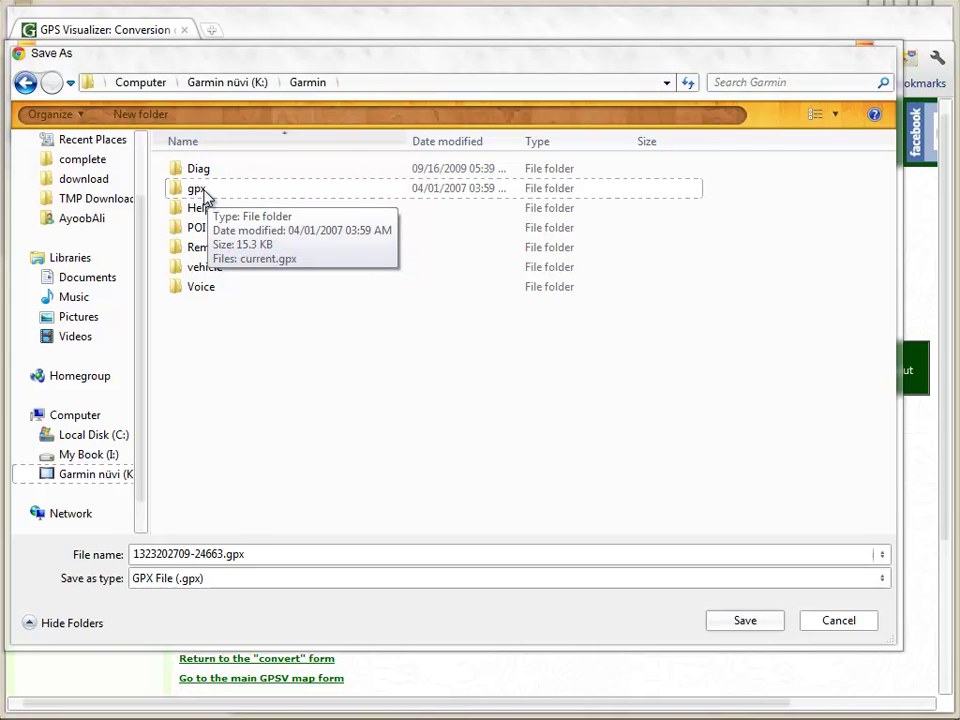
double_click(197, 189)
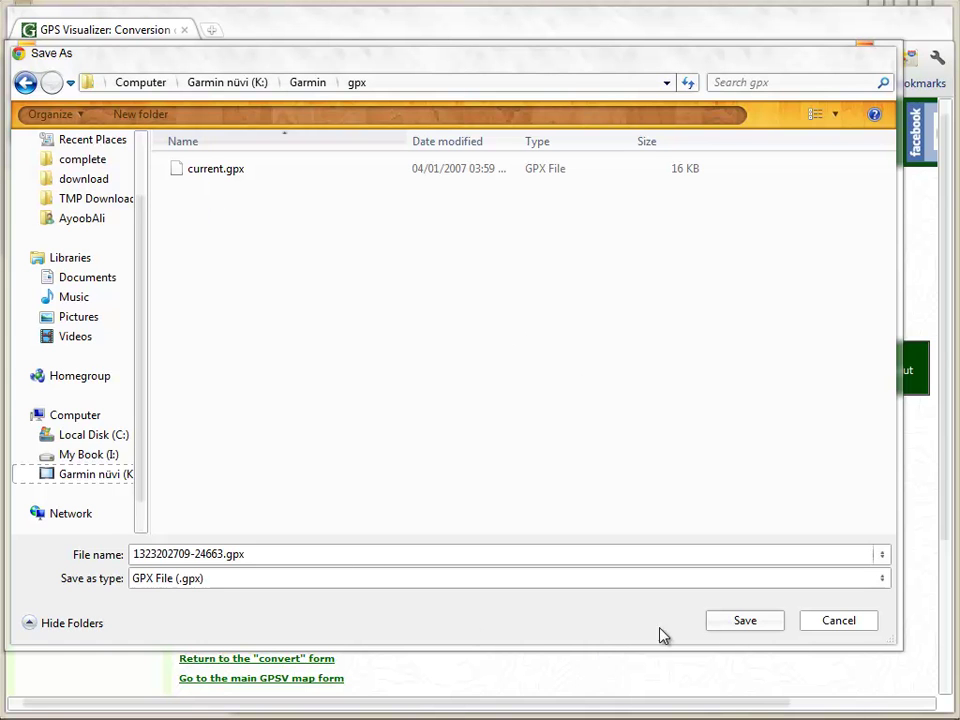
click(741, 621)
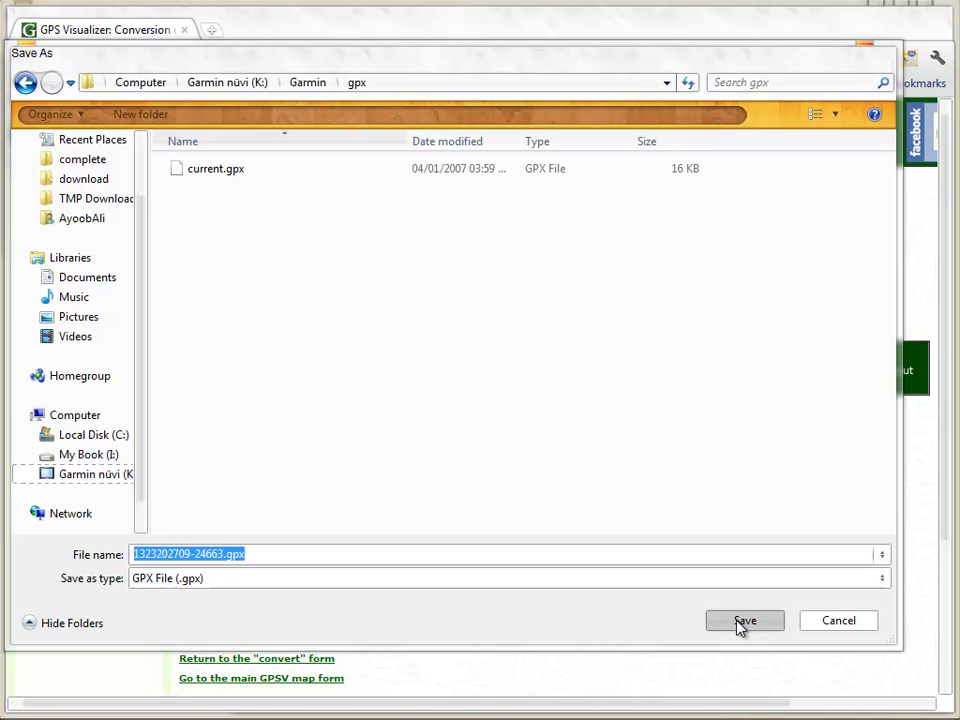